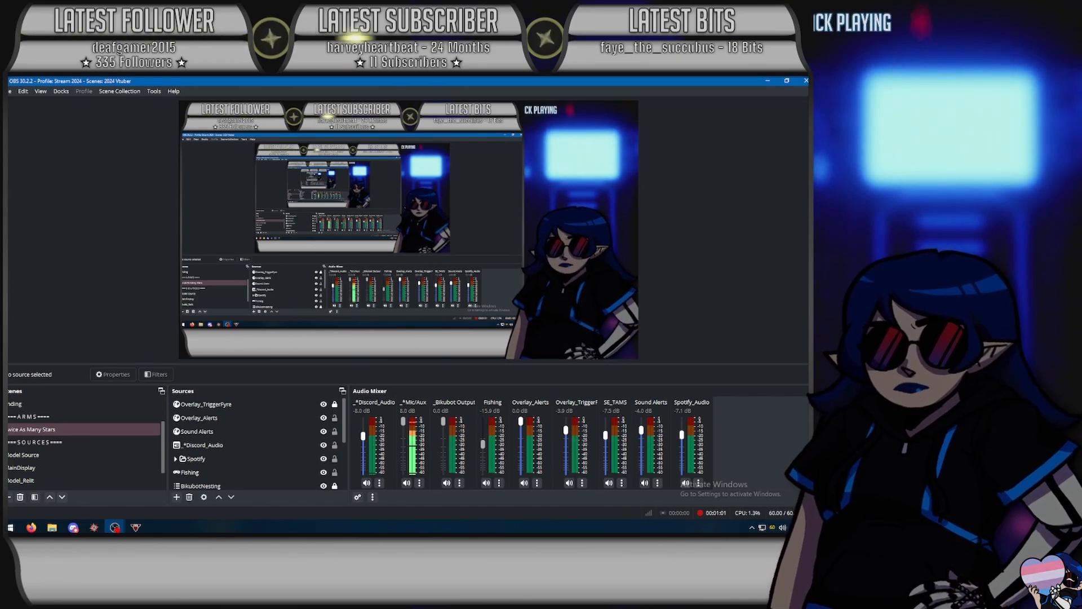
- Enable Bandwidth Test Mode in the OBS stream settings and accept the change
left_click(806, 462)
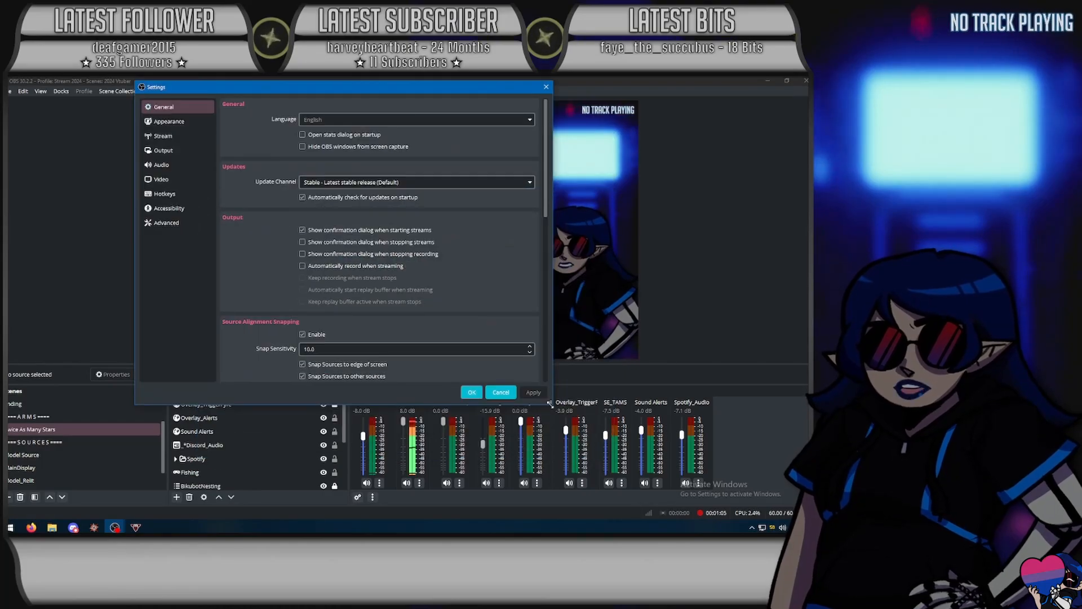
left_click(153, 197)
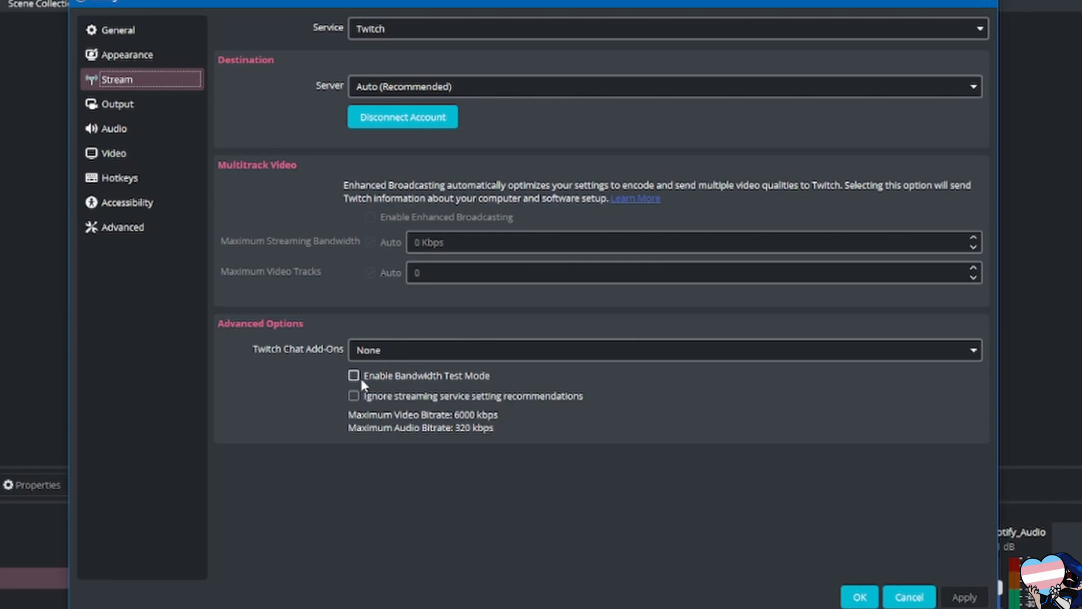
left_click(860, 596)
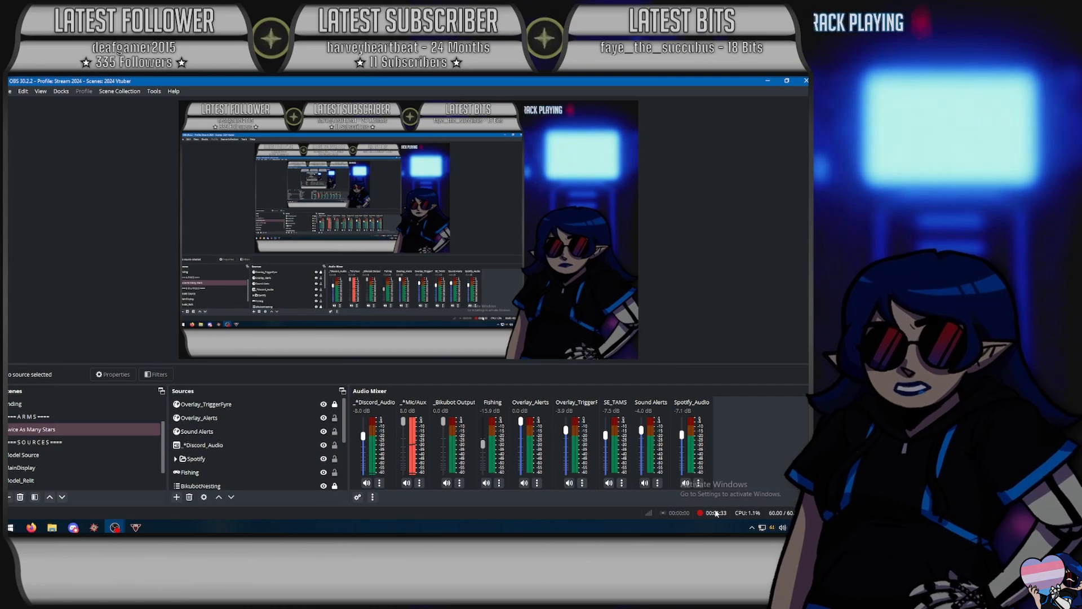
- Reopen the settings, check the Twitch stream options and bring up the streaming output settings
left_click(609, 483)
left_click(609, 483)
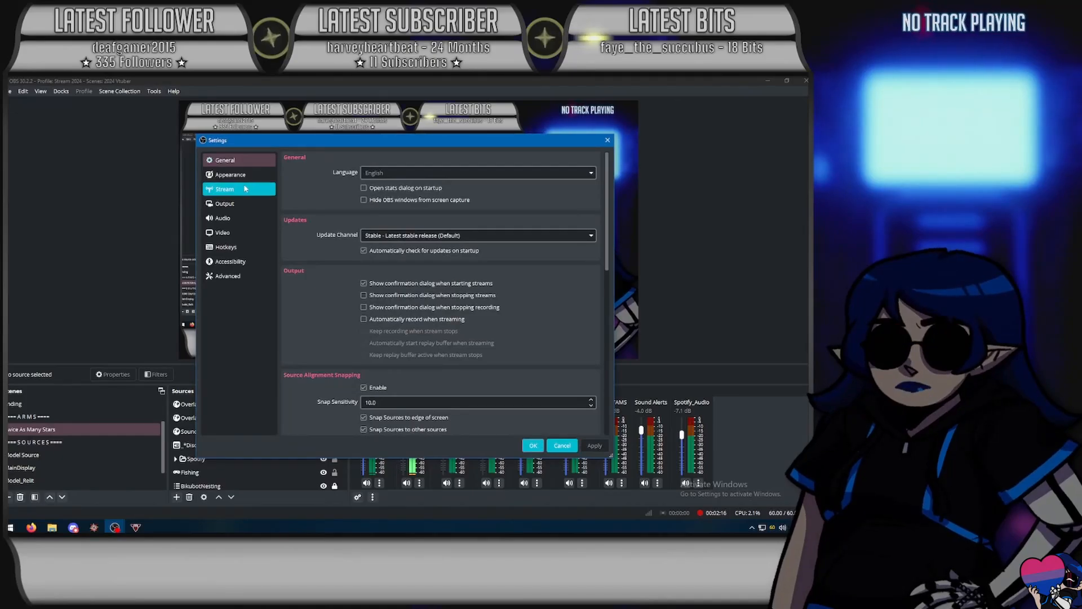
left_click(225, 189)
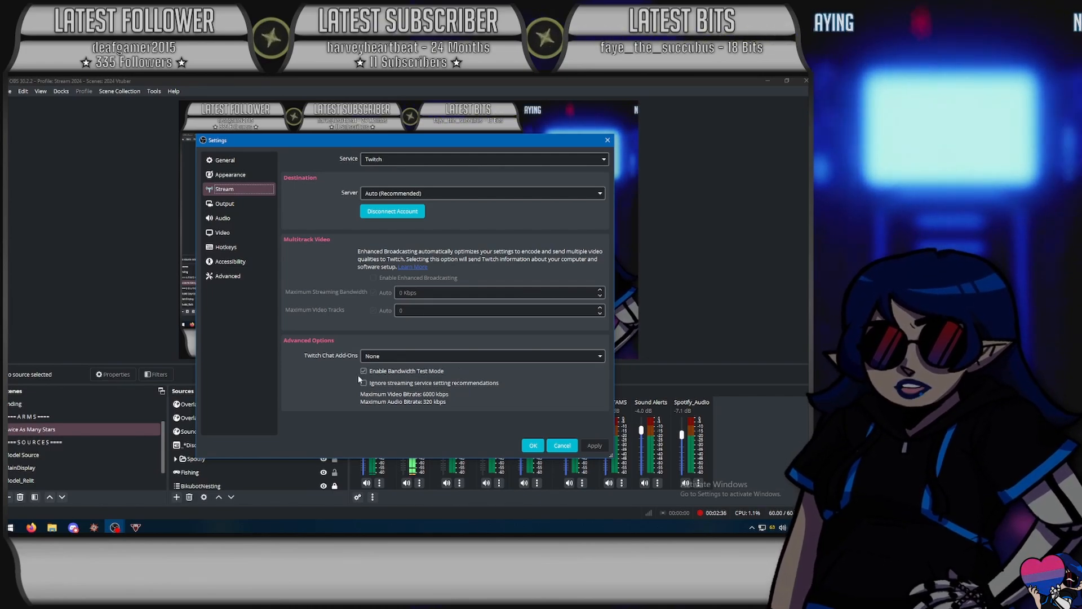
left_click(225, 203)
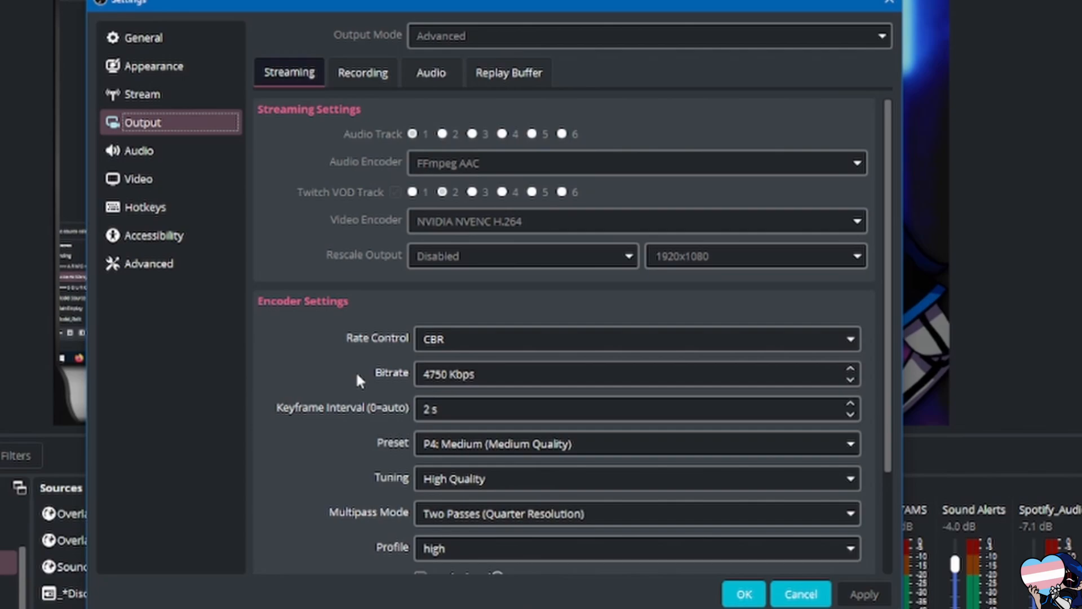
- Set the streaming encoder's bitrate to 6000 Kbps
left_click(436, 374)
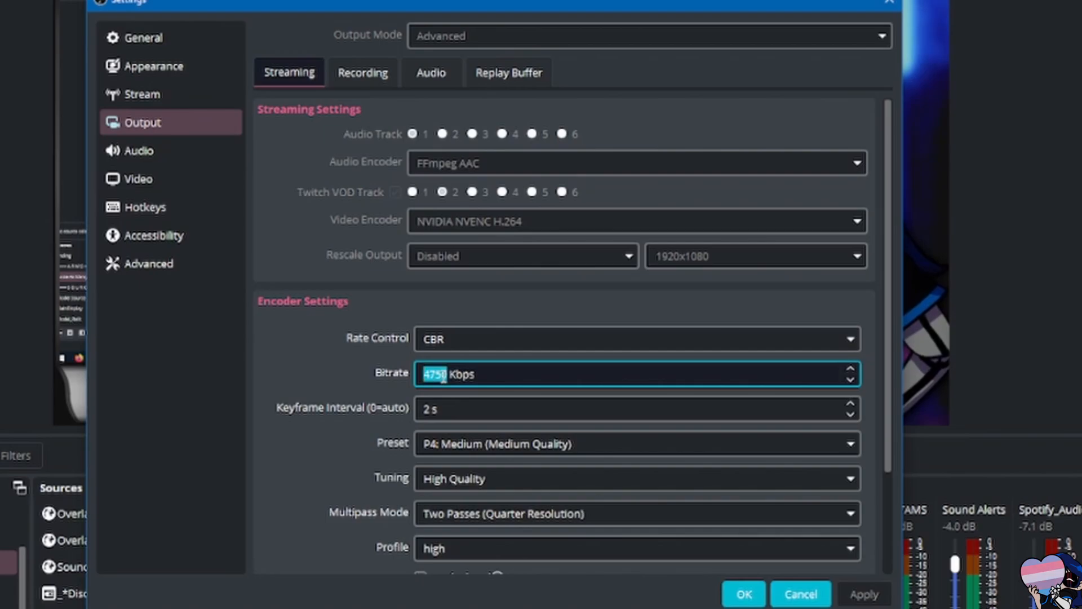
left_click(513, 378)
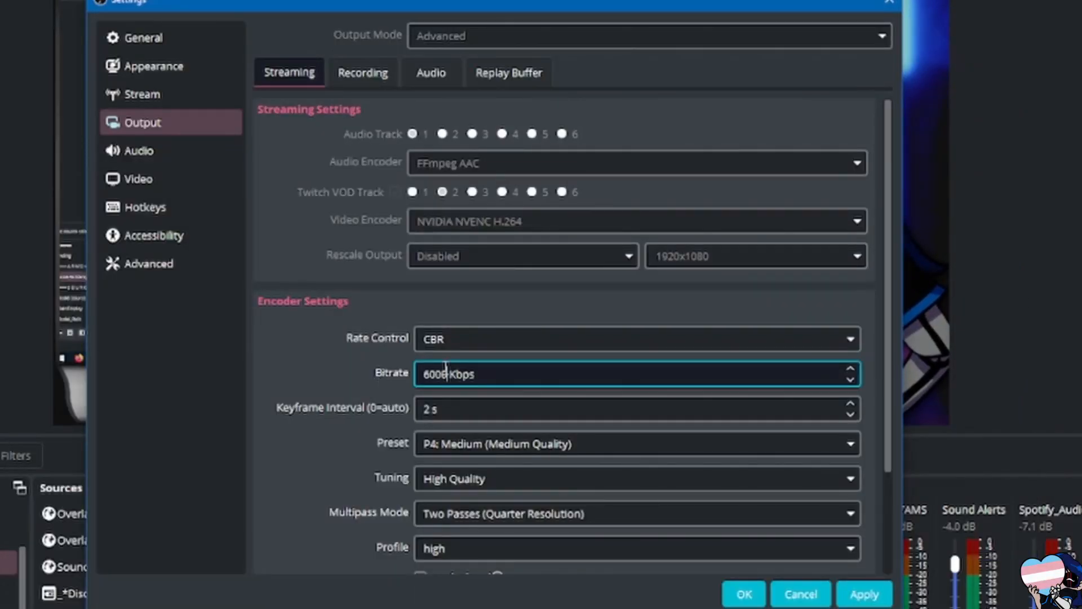
left_click(369, 366)
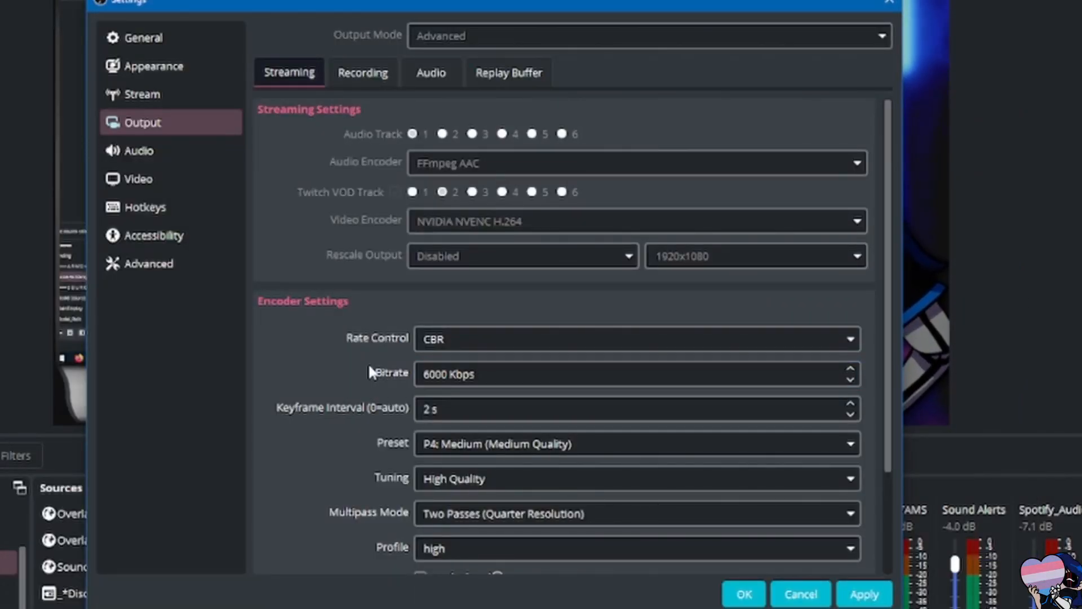
left_click(464, 367)
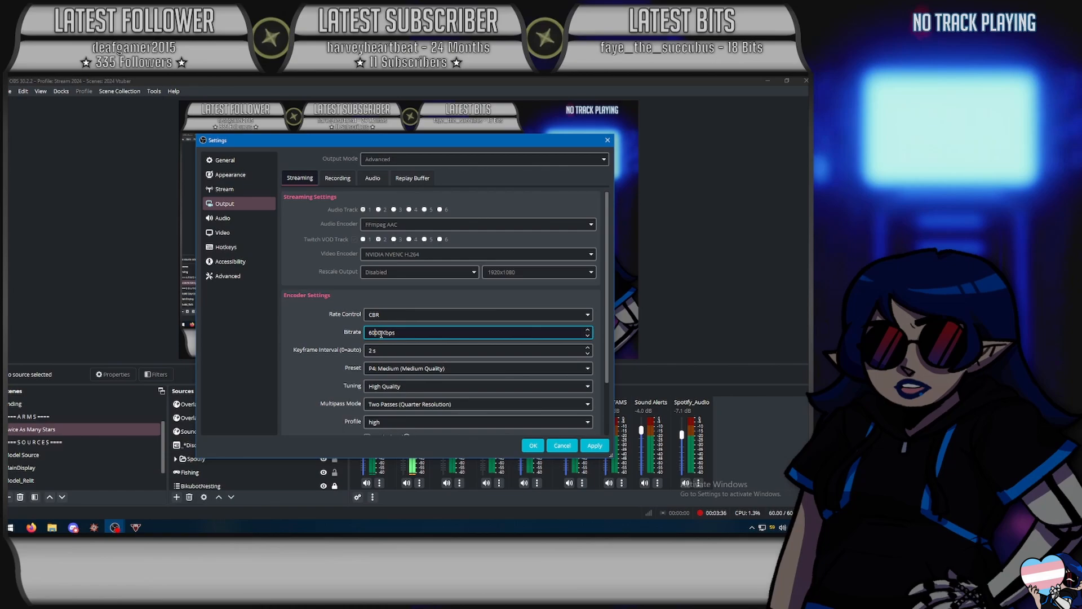
- Set the streaming encoder's bitrate to 4750 Kbps
double_click(382, 334)
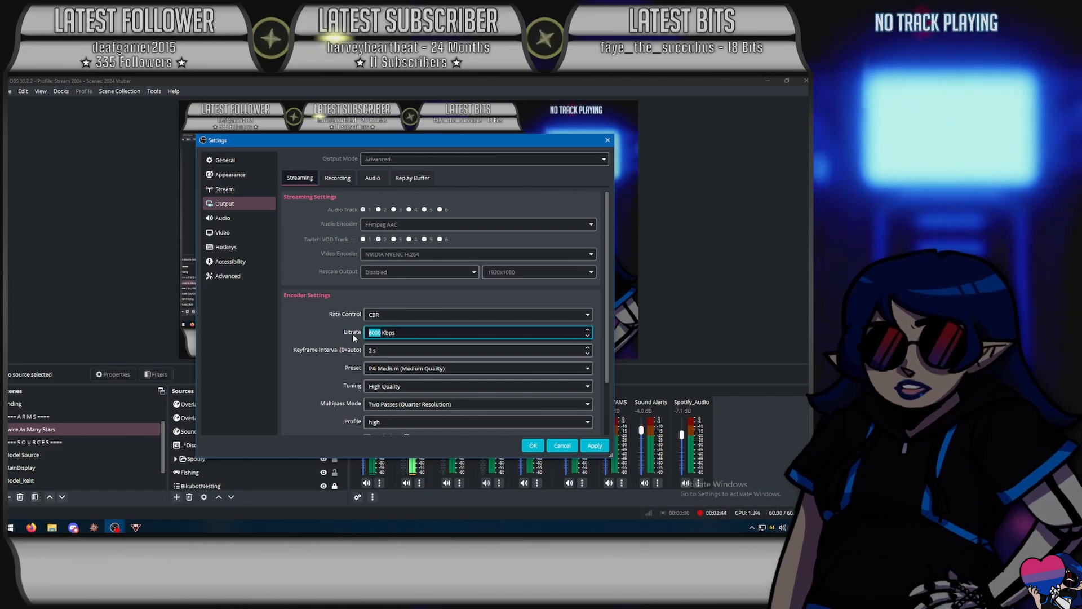
left_click(362, 332)
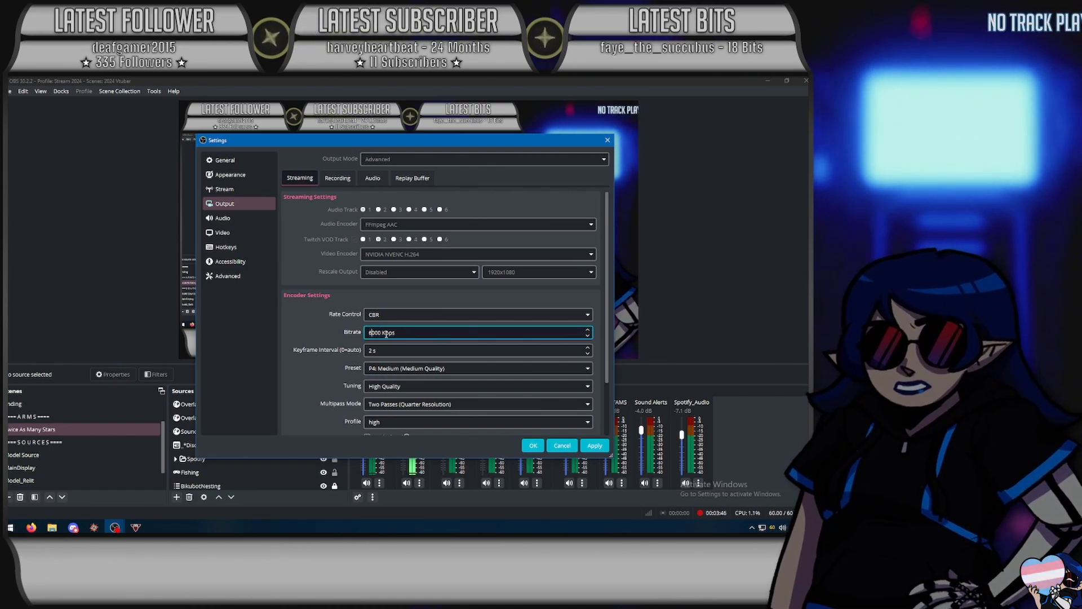
double_click(385, 333)
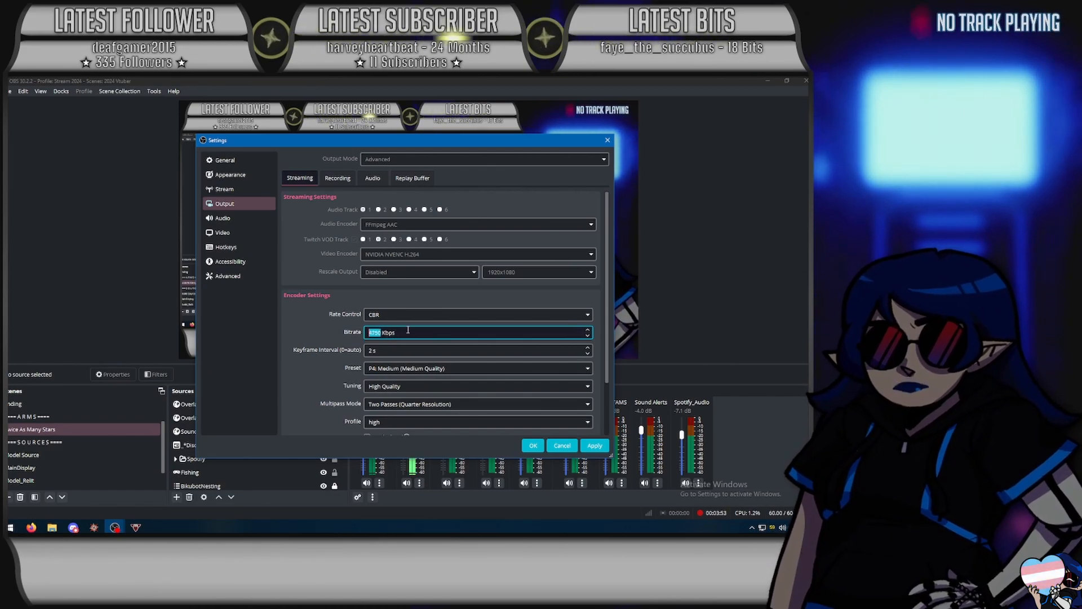
type("4750")
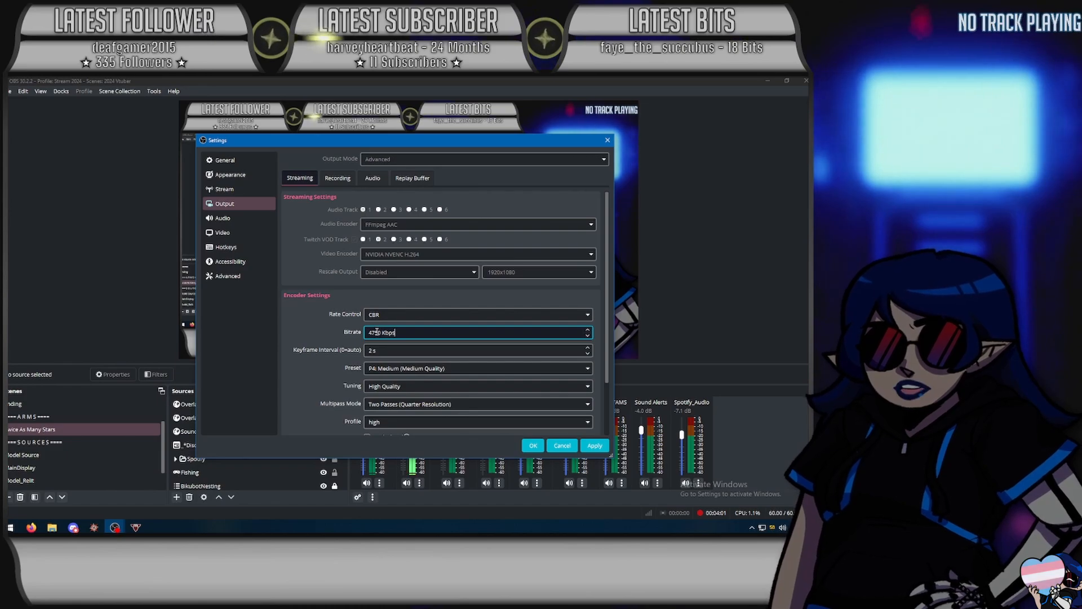
- Examine the remaining encoder settings, from the preset and tuning down to Max B-frames
scroll(392, 358, "down", 1)
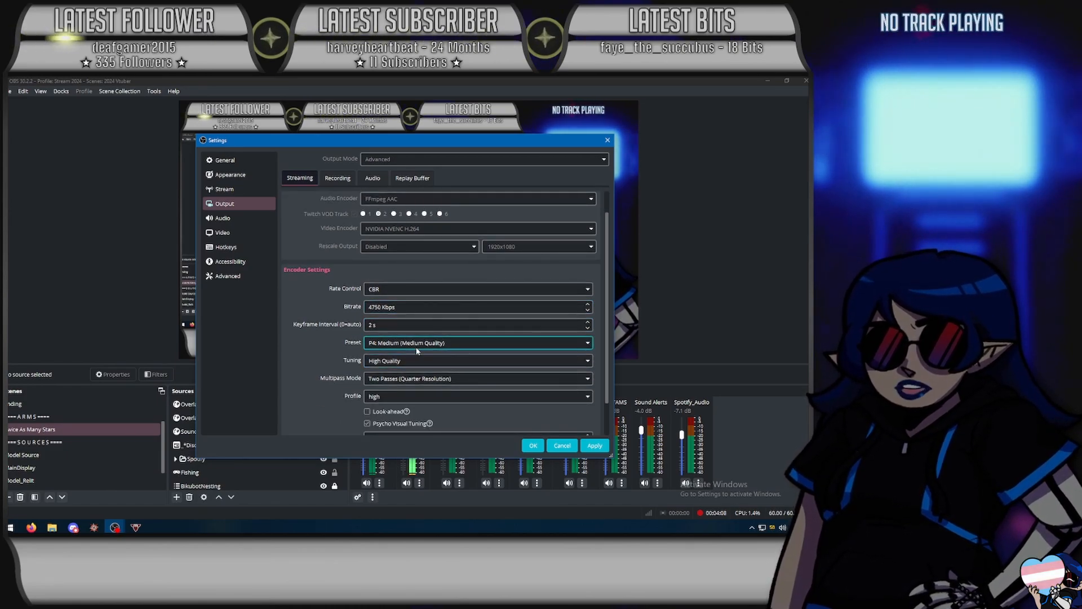
scroll(609, 331, "down", 2)
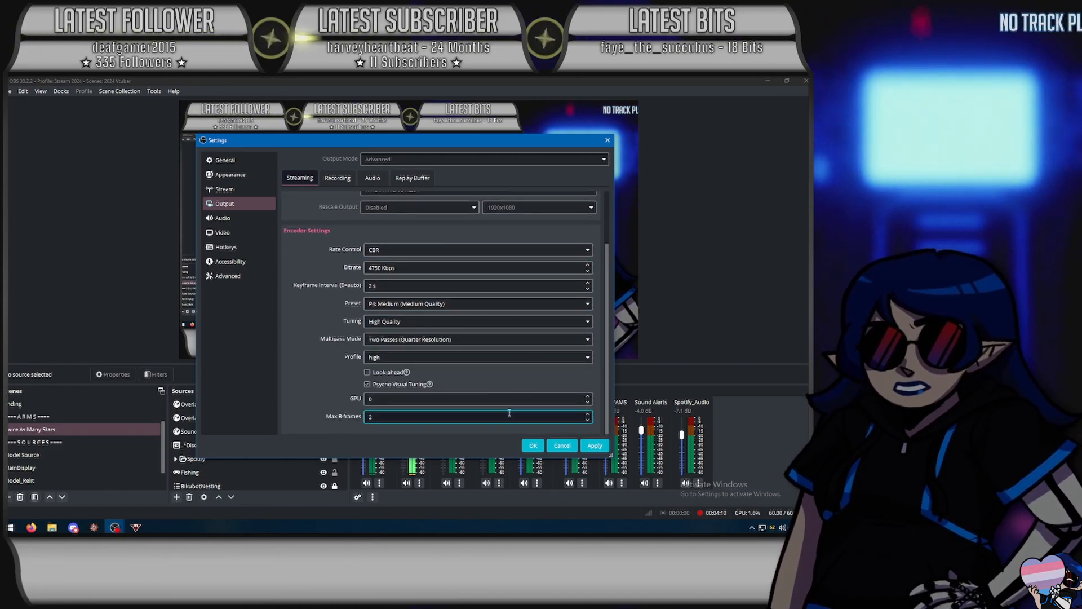
left_click_drag(609, 294, 605, 231)
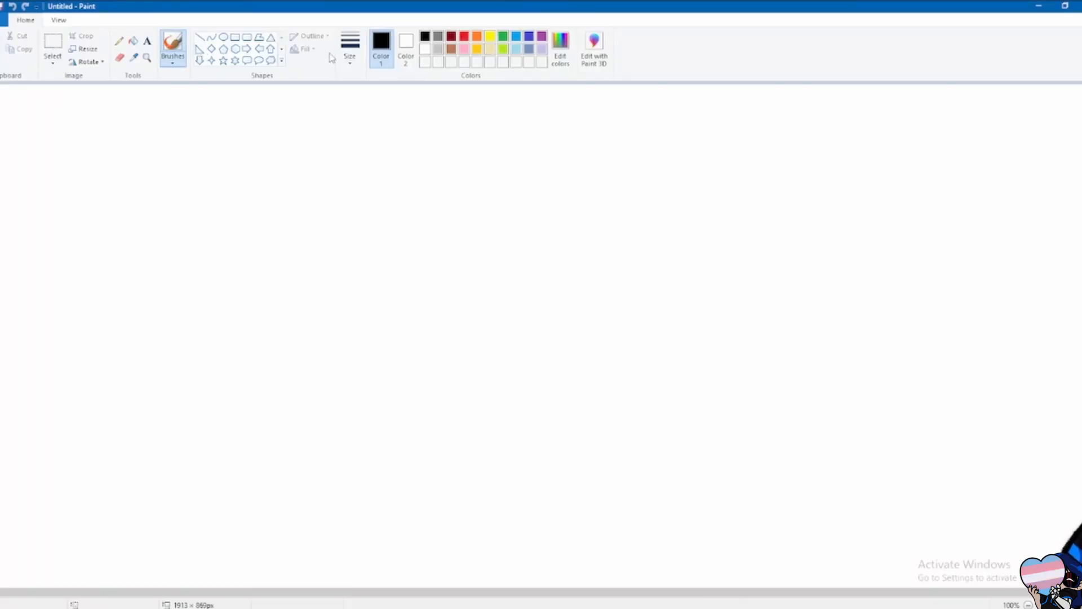
- Switch to Paint, choose a brush thickness, and draw a red box containing the text "cpou"
left_click(349, 55)
left_click(375, 155)
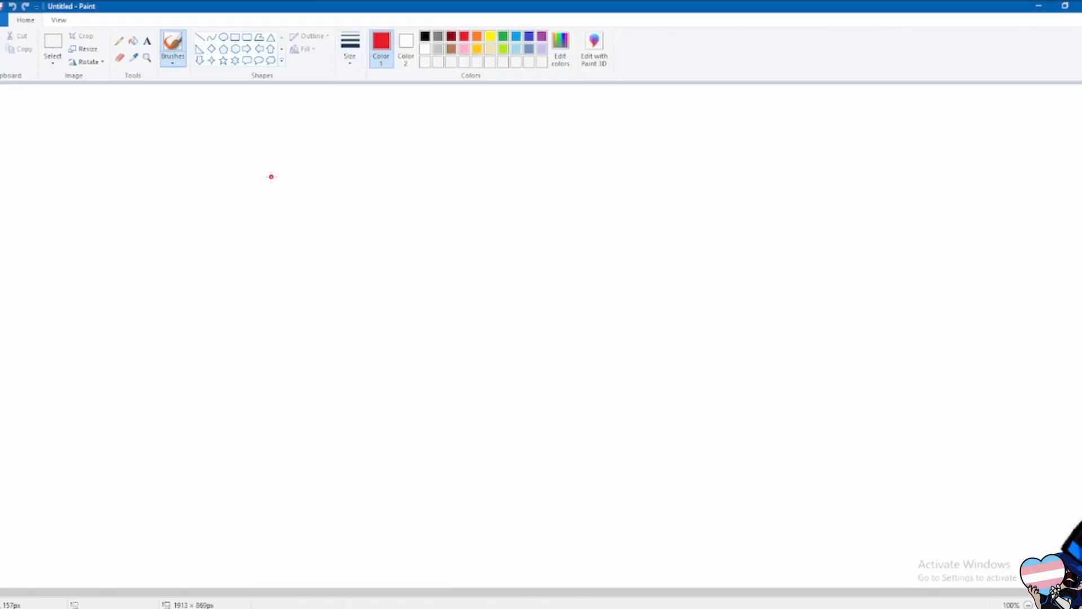
left_click(147, 41)
left_click_drag(288, 196, 378, 254)
left_click(458, 179)
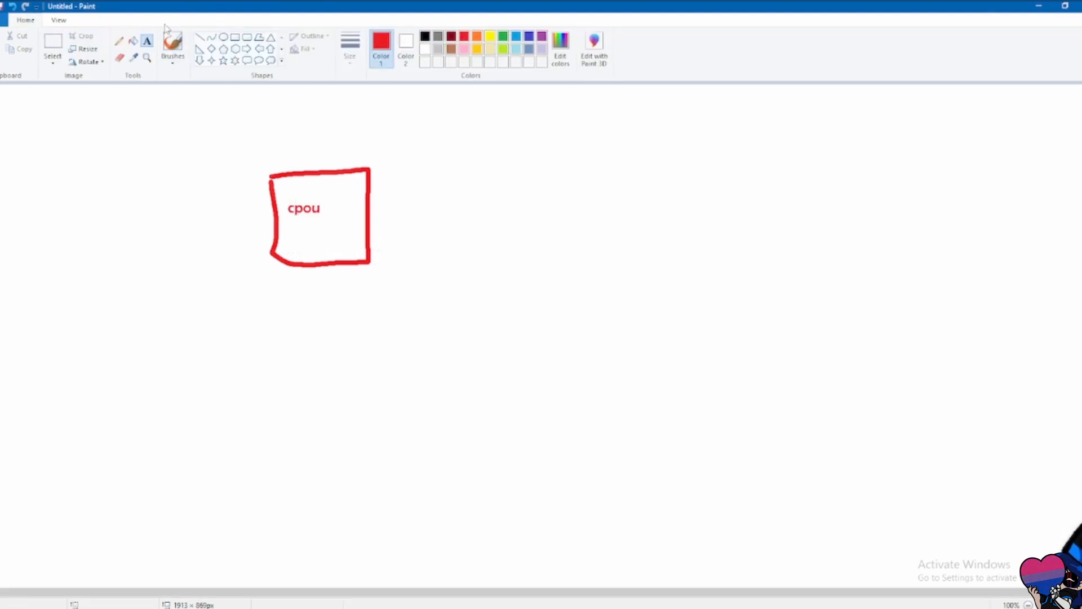
- Brush a purple box to the right of the red one and label it "gpou" inside
left_click(173, 45)
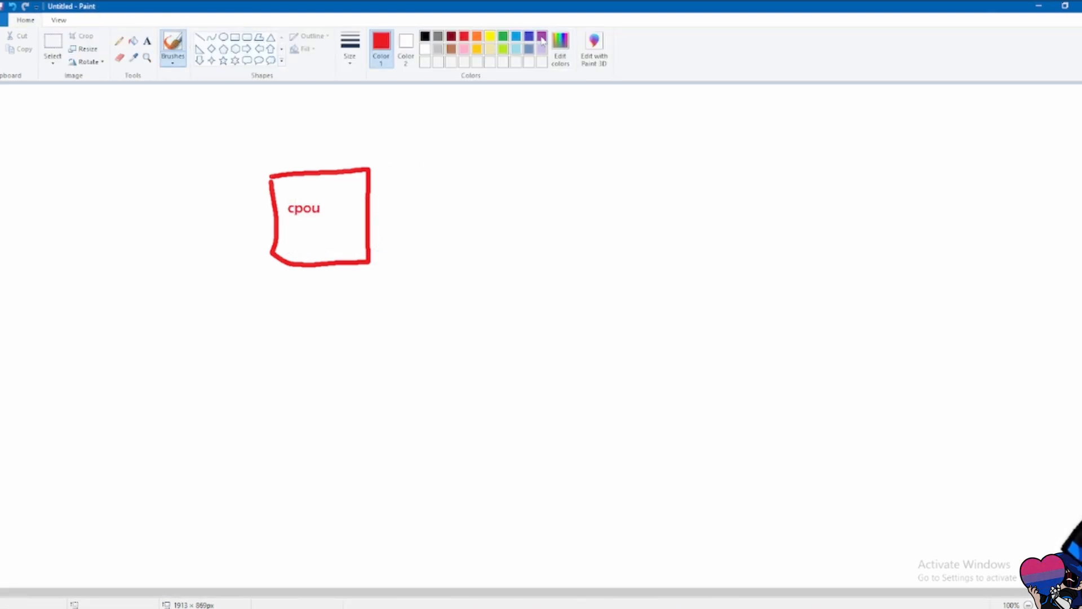
mouse_move(490, 281)
left_mouse_down()
mouse_move(602, 188)
mouse_move(499, 228)
mouse_move(490, 262)
left_mouse_up()
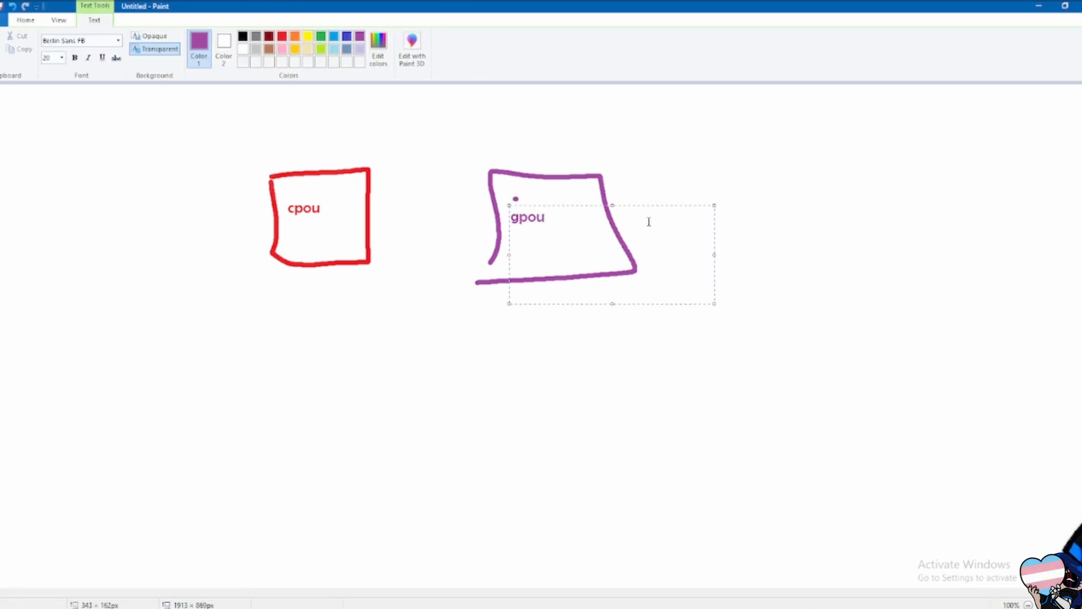
left_click(456, 148)
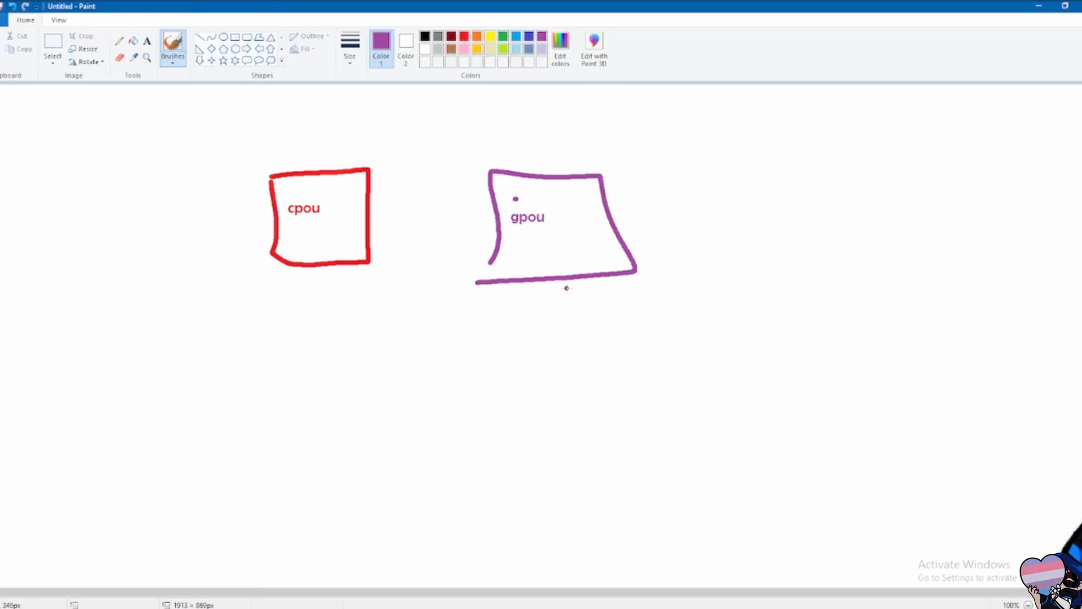
- Draw a purple line down from the gpou box and write "rendering video" and "rendering vidy game" beneath it
mouse_move(552, 283)
left_mouse_down()
mouse_move(555, 366)
mouse_move(626, 390)
left_mouse_up()
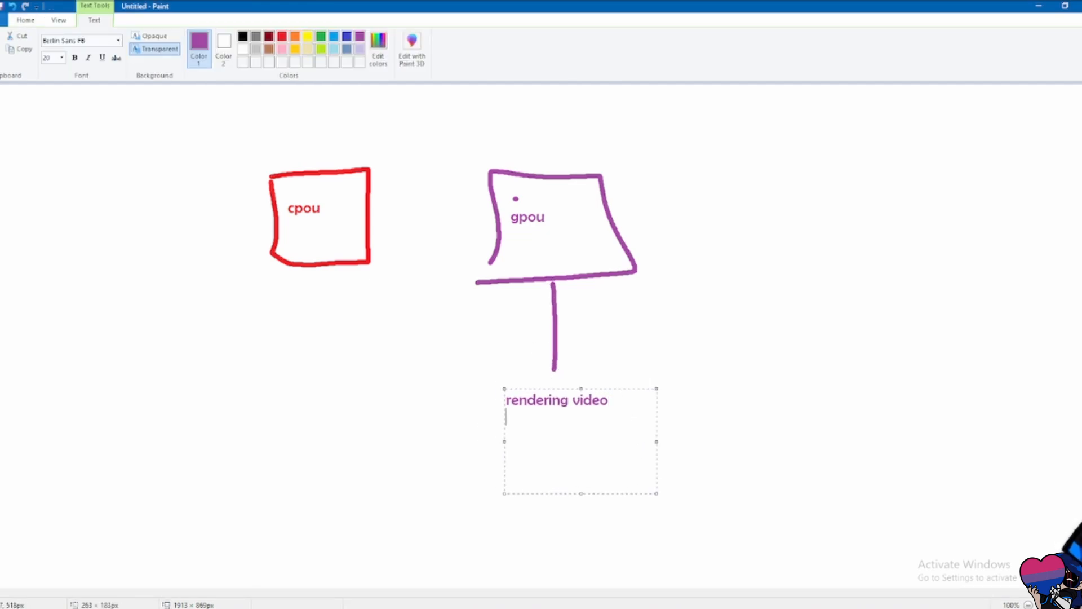
type("ndering vidy game")
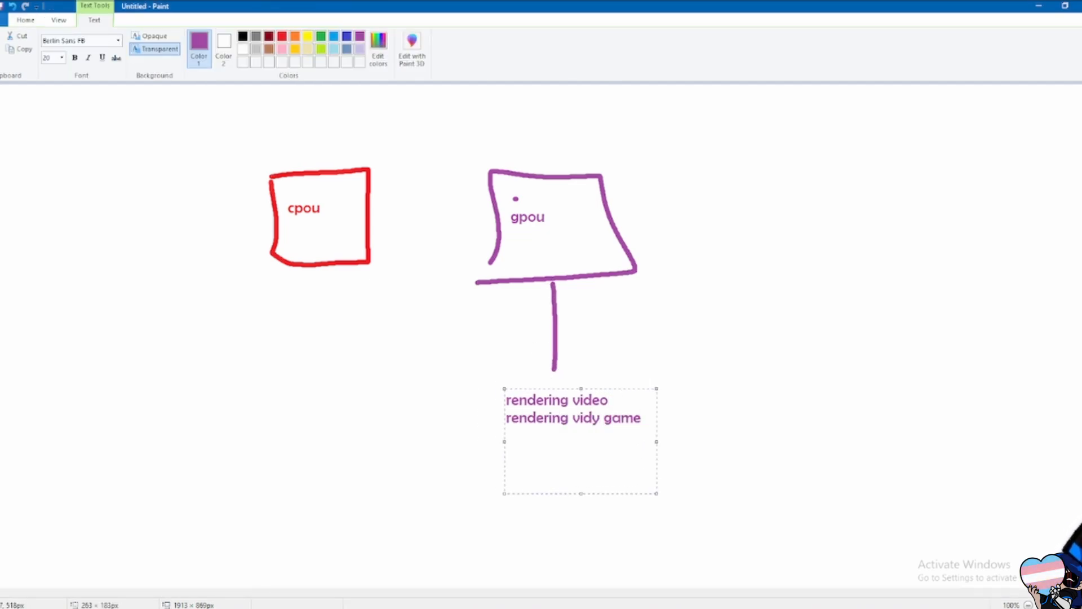
left_click(574, 309)
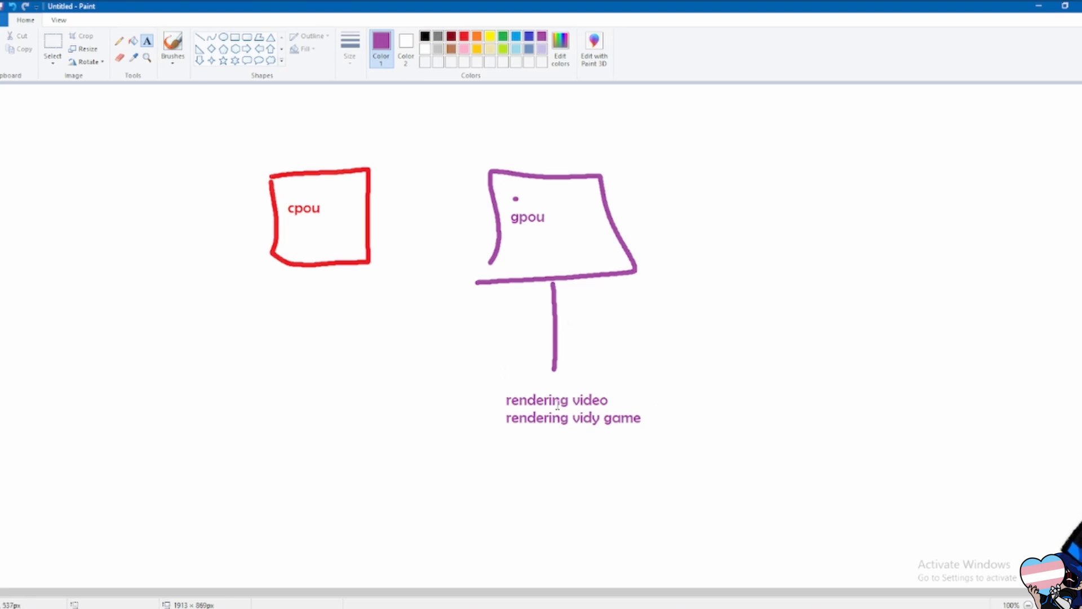
- Draw a red line down from the cpou box and list beneath it: everything, internet Browser, discord, spotify, task manager, windows
left_click_drag(320, 267, 317, 358)
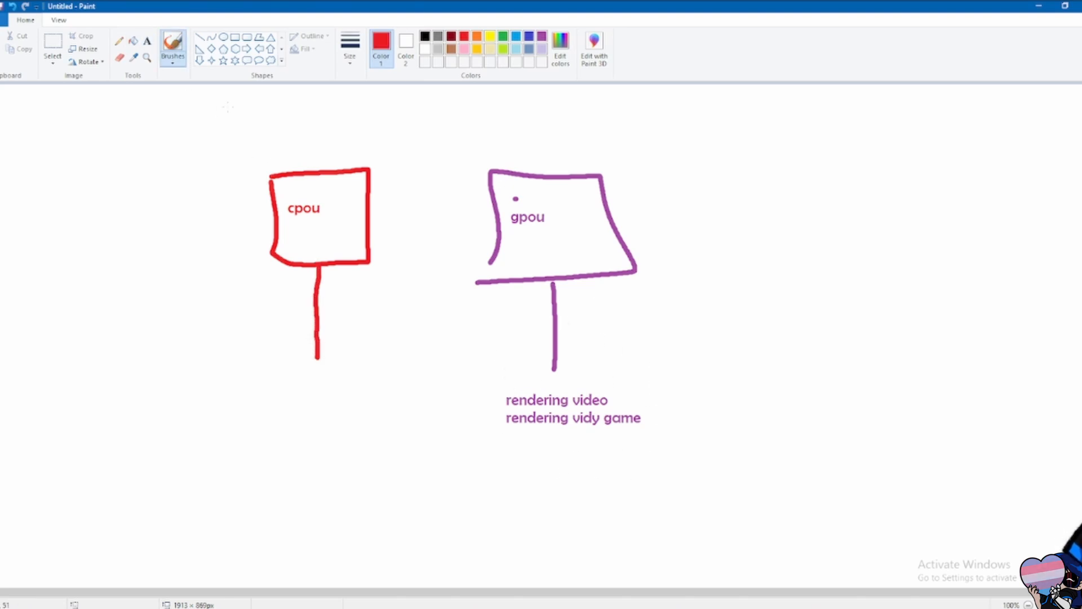
left_click(147, 43)
left_click_drag(237, 355, 482, 495)
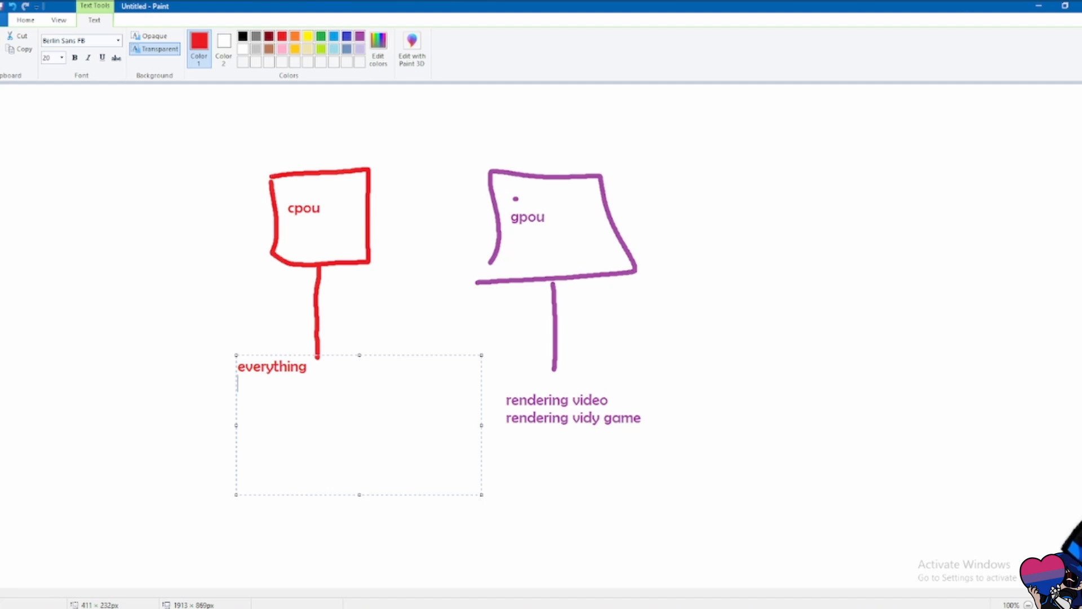
type("everything")
key("Return")
type("internet Browser")
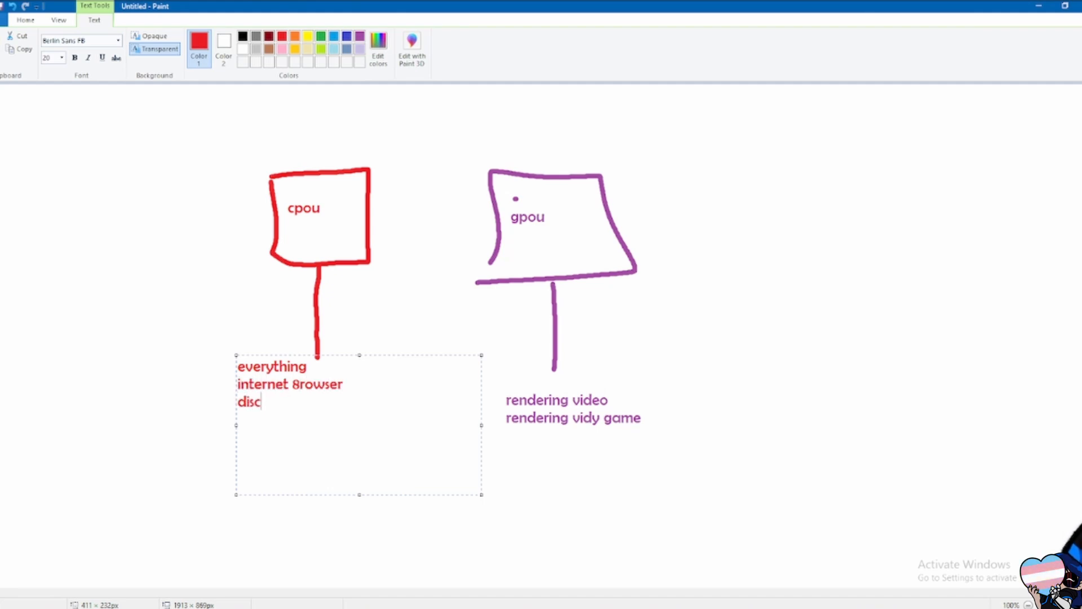
key("Return")
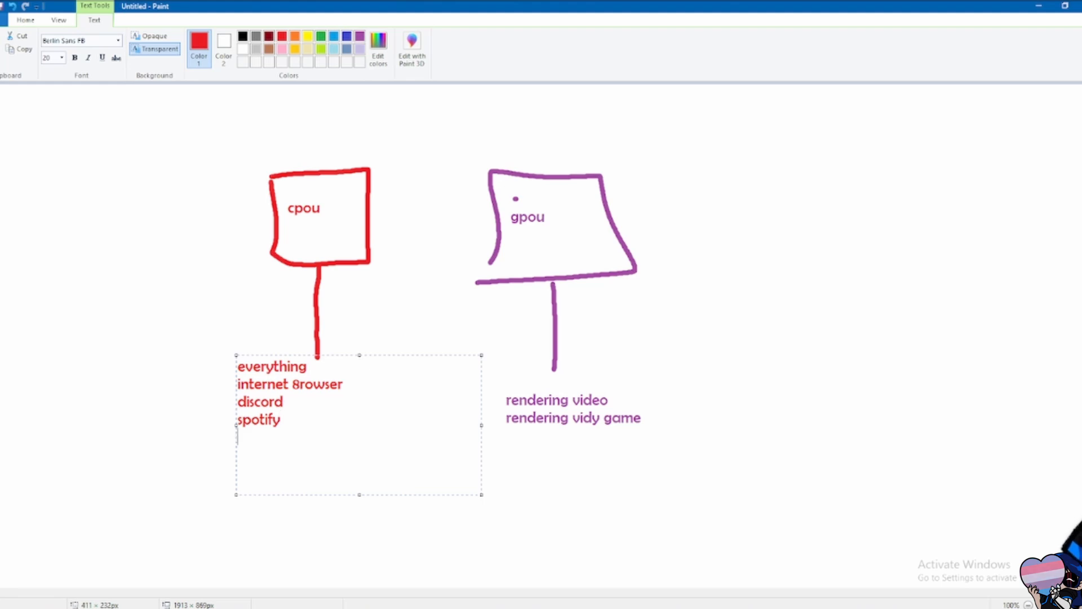
type("task manager")
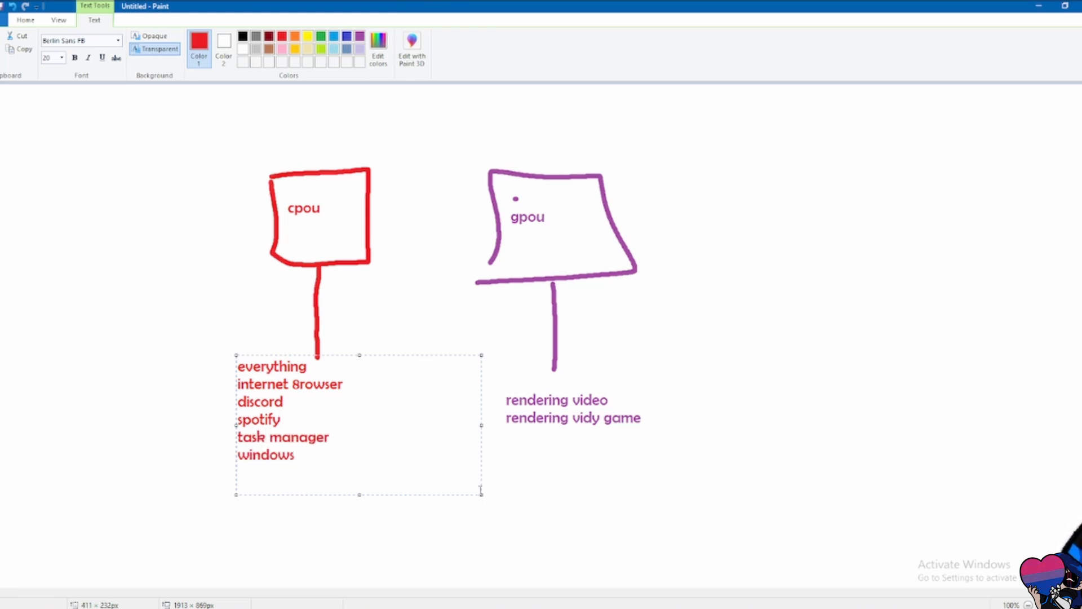
left_click(385, 318)
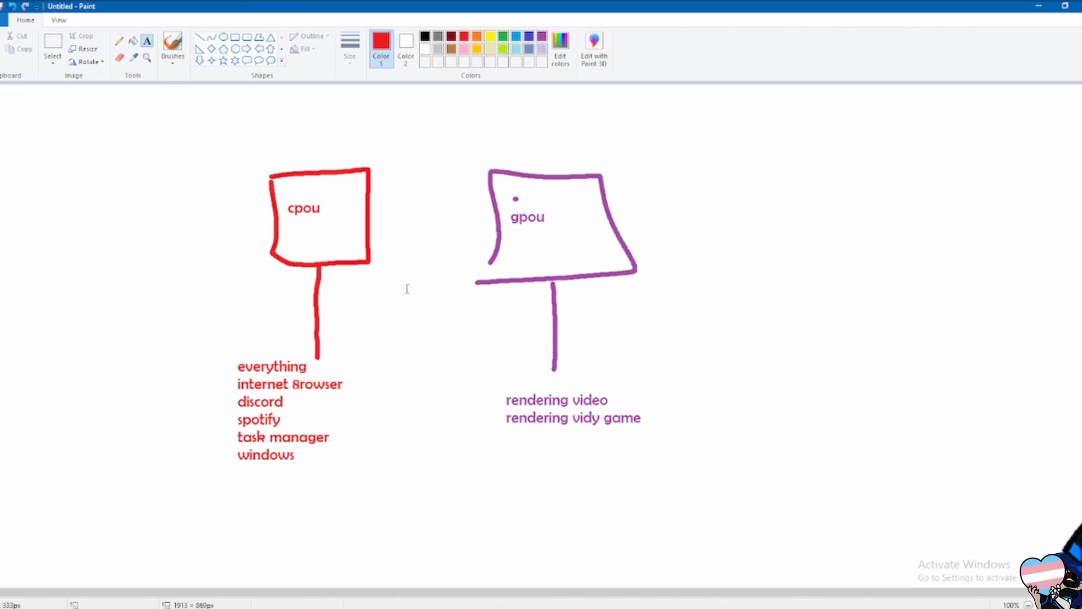
- Add the red heading "x264" above the cpou box and enlarge its text to size 36
left_click(230, 113)
type("x264")
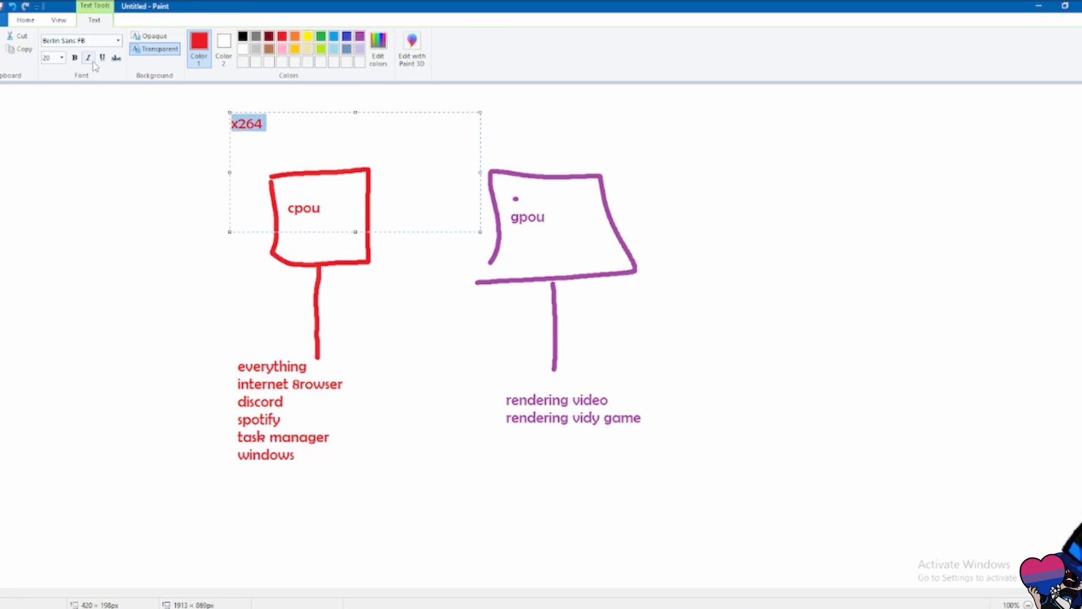
left_click(63, 58)
left_click(57, 202)
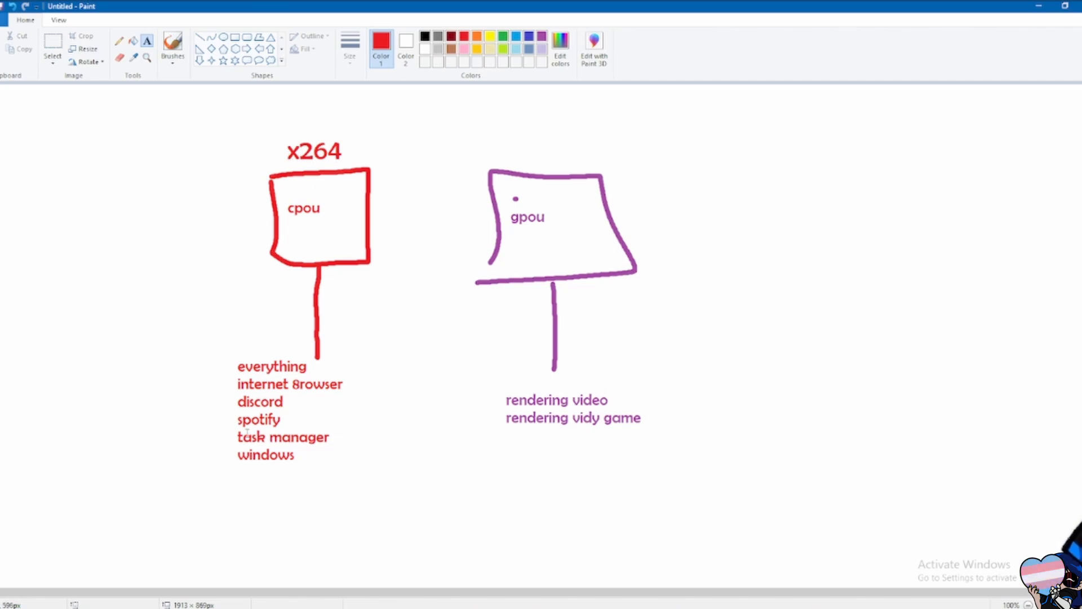
left_click(65, 47)
left_click_drag(226, 354, 387, 486)
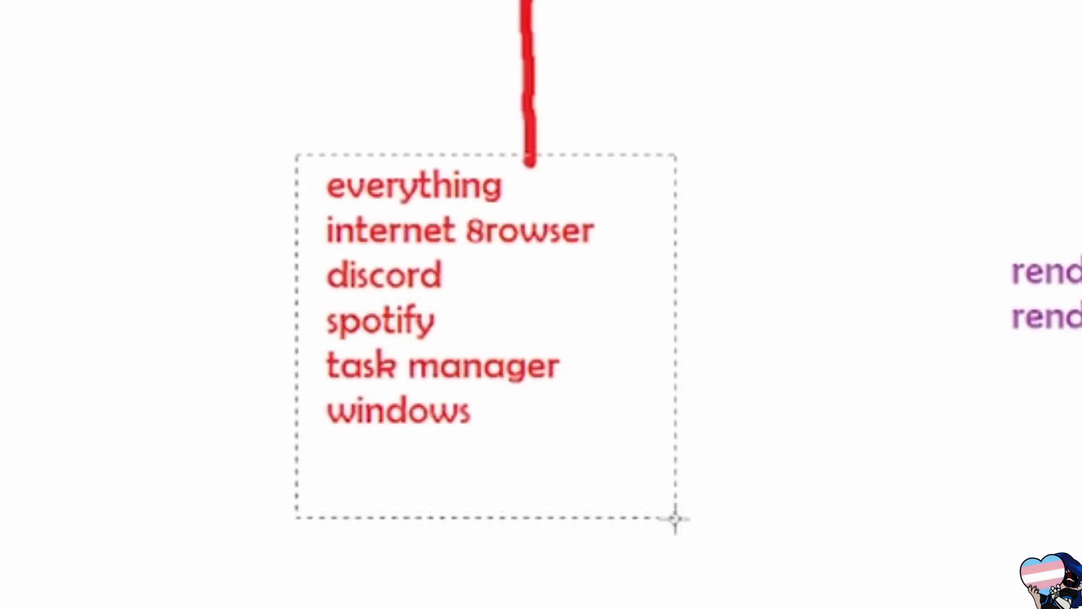
left_click(740, 19)
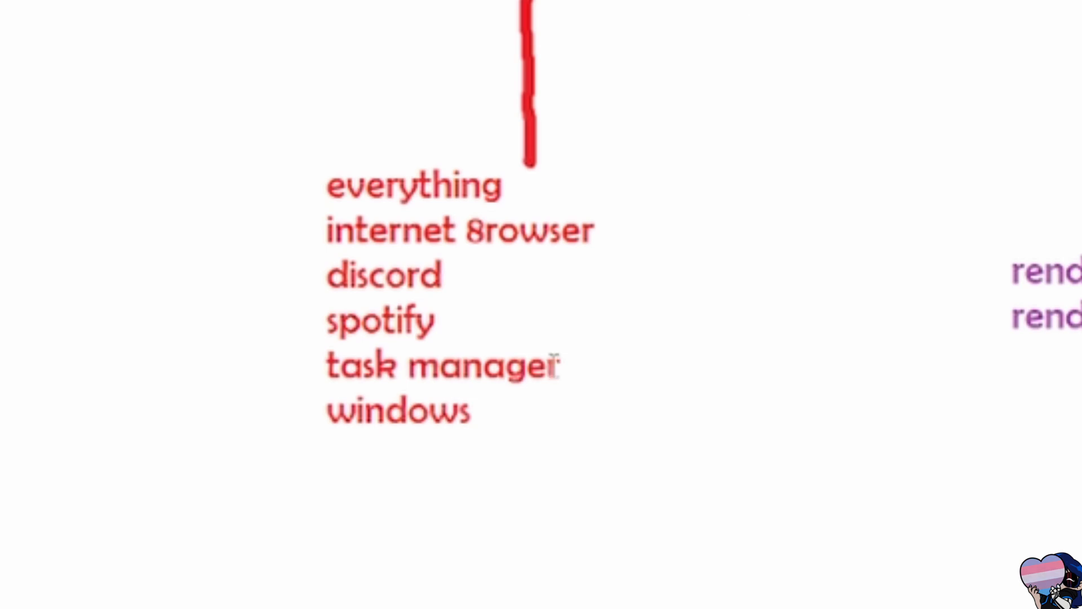
- Add the large red text "video encoding" below the list under the cpou box
left_click_drag(255, 455, 894, 608)
type("video encoding")
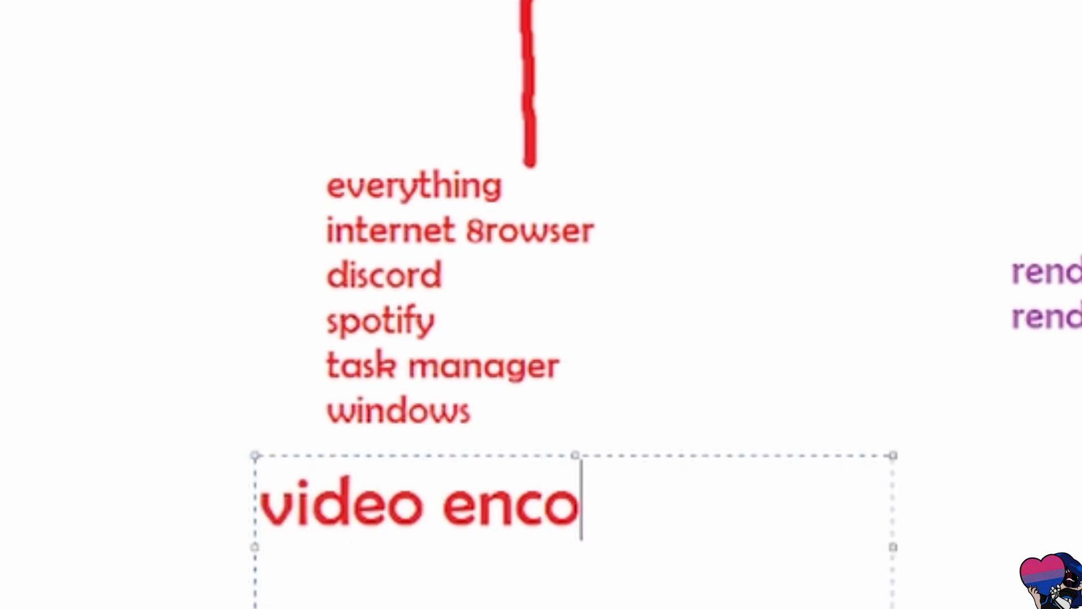
left_click(869, 382)
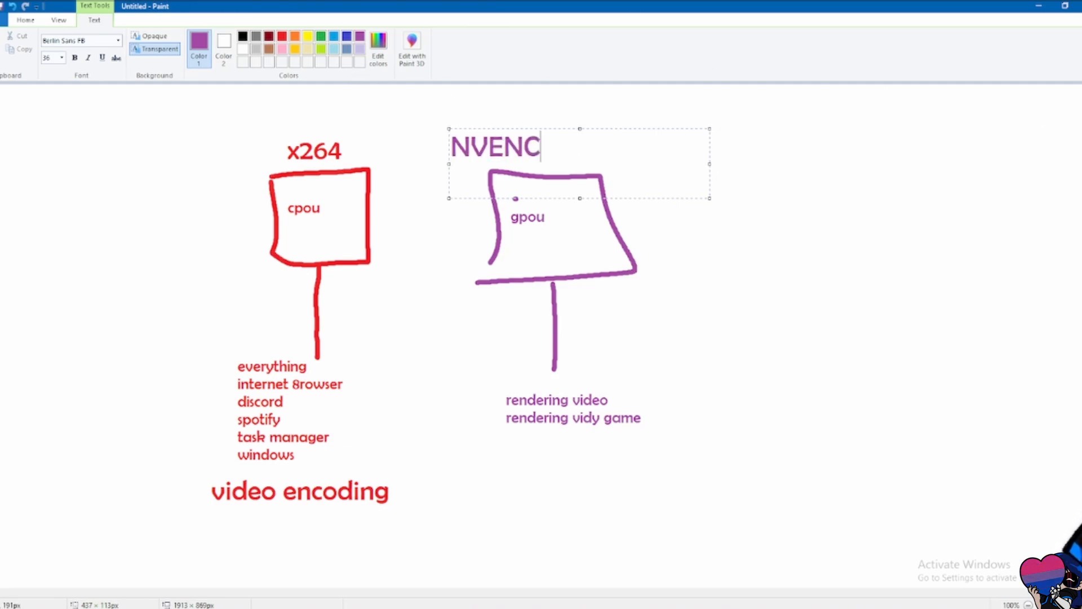
- Place the NVENC heading above the gpou box and move the red "video encoding" text beneath the gpou list
left_click_drag(521, 126, 569, 128)
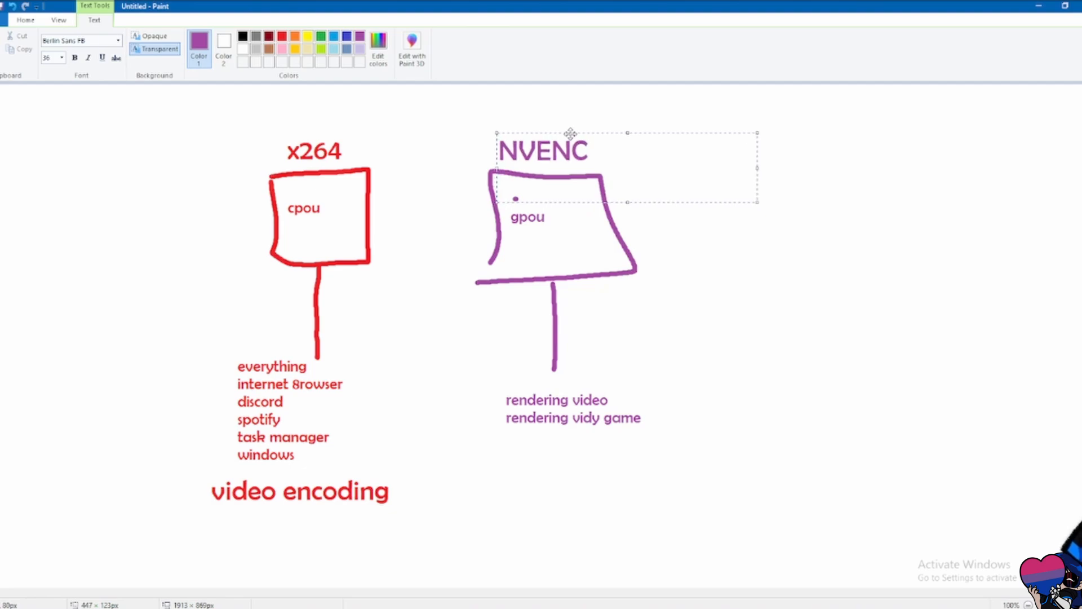
left_click(587, 106)
left_click(52, 42)
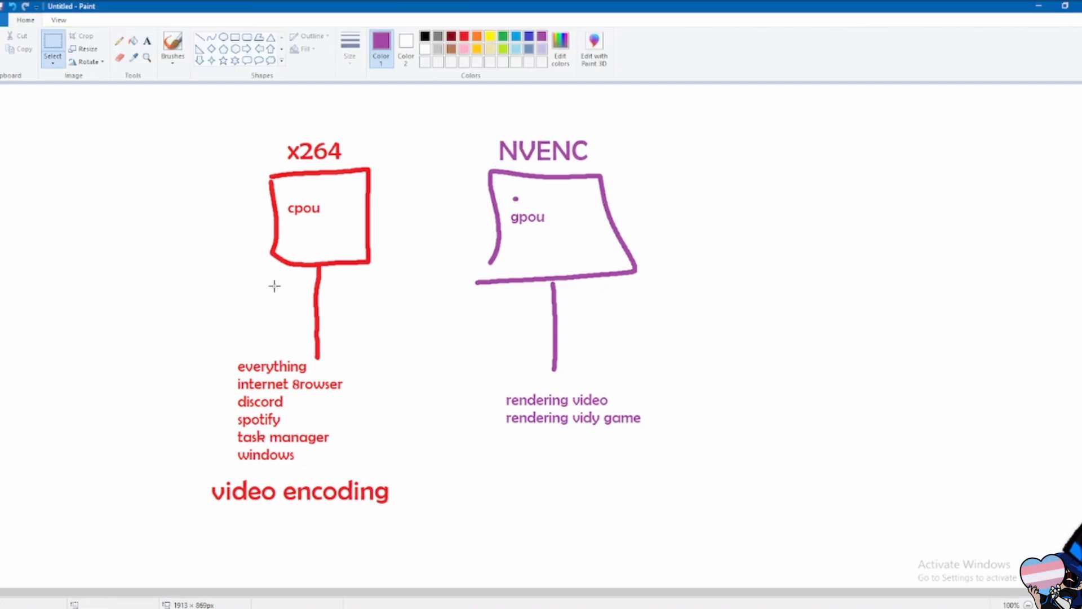
left_click_drag(356, 497, 192, 466)
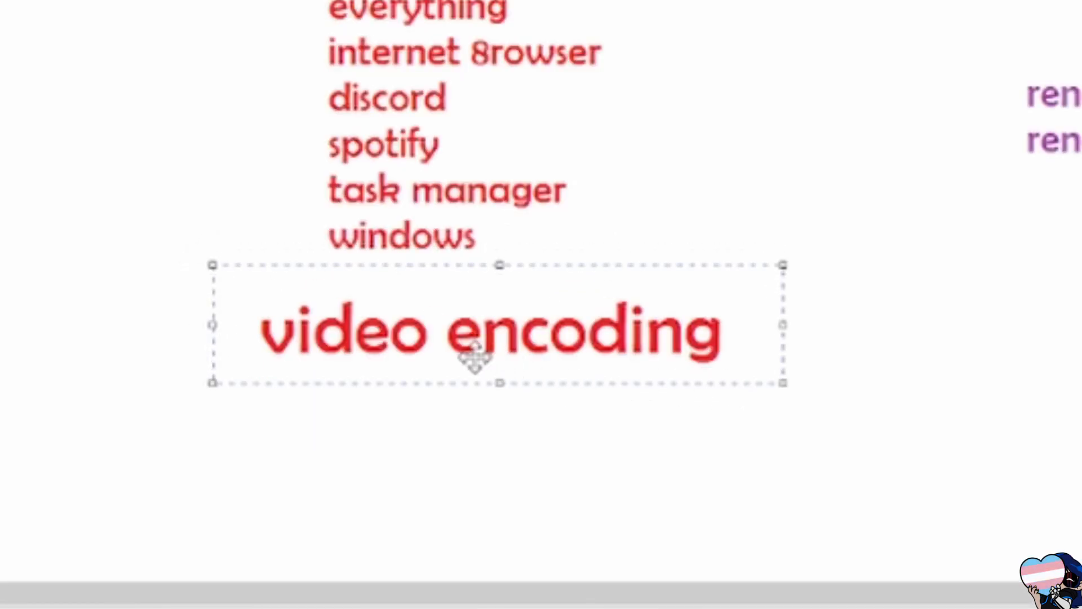
left_click_drag(474, 356, 1081, 254)
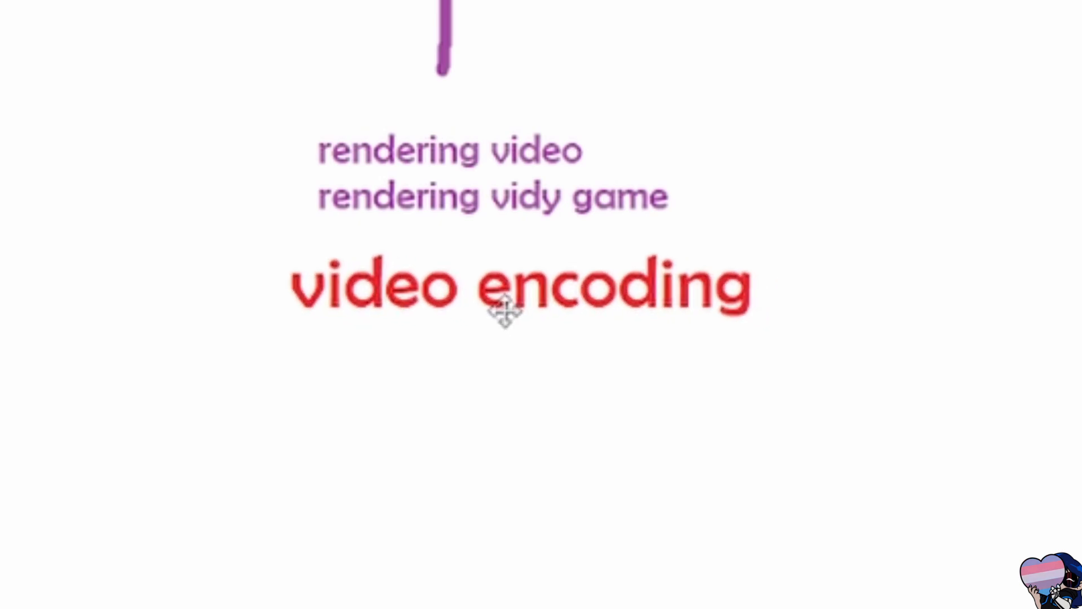
left_click_drag(506, 311, 506, 311)
left_click(648, 68)
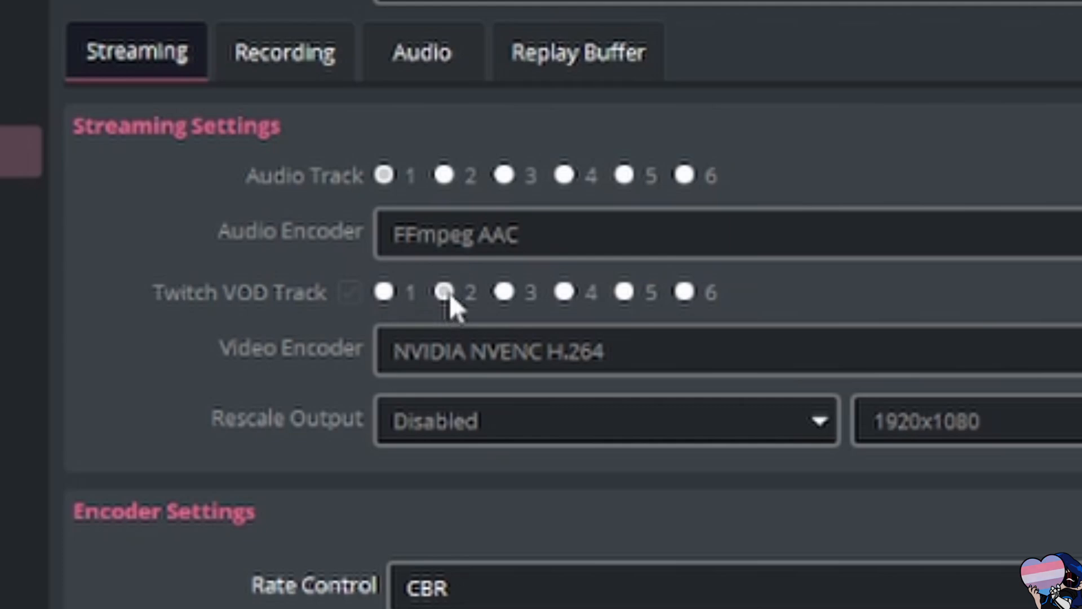
- Close the OBS settings without saving the changes and open Advanced Audio Properties for the _Bikubot Output source
left_click(608, 140)
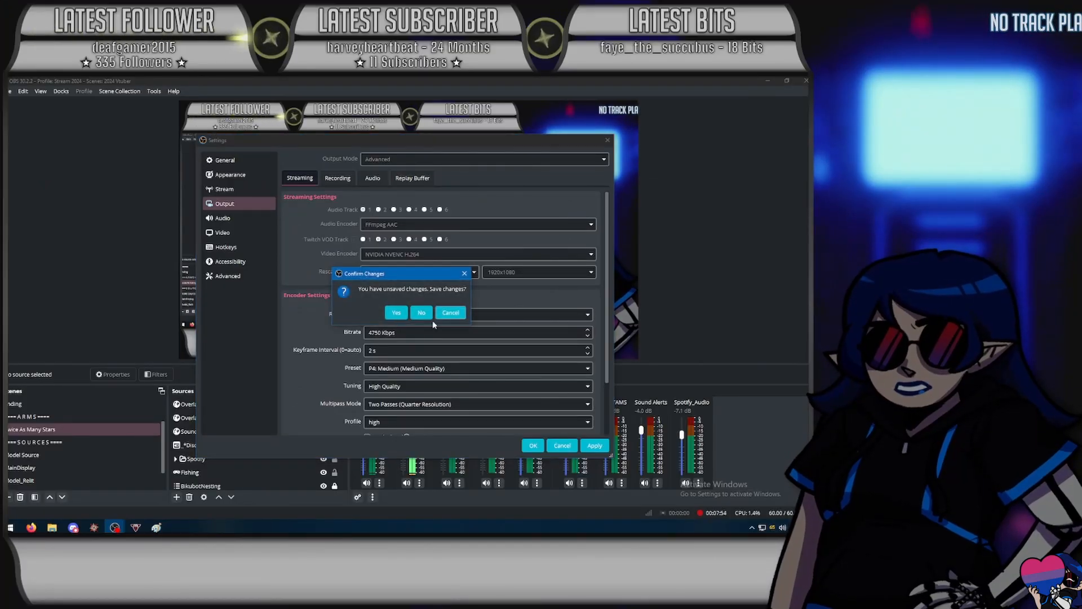
left_click(423, 314)
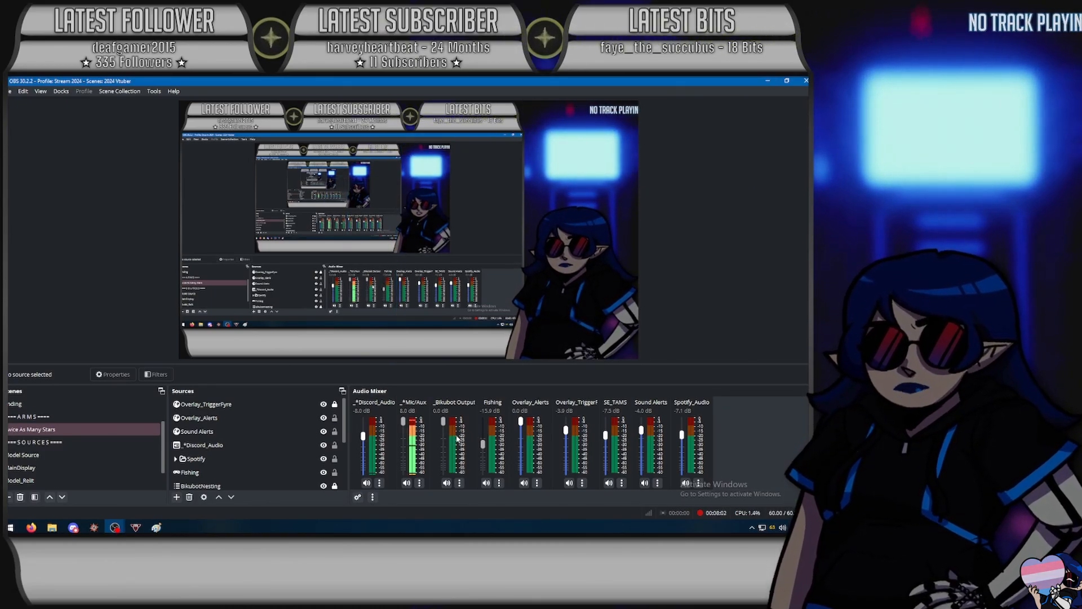
right_click(454, 438)
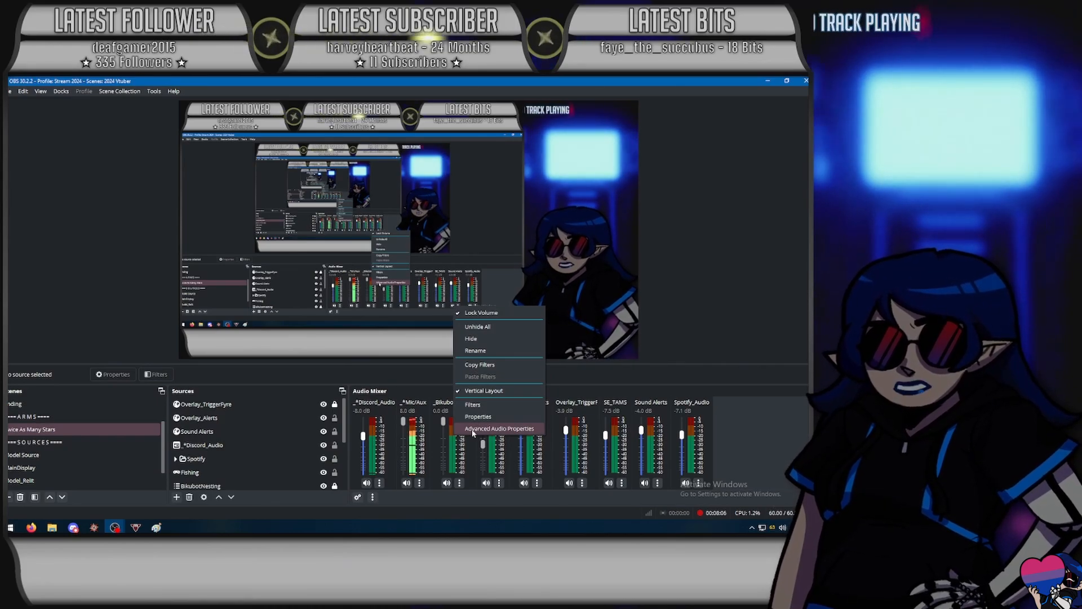
left_click(473, 429)
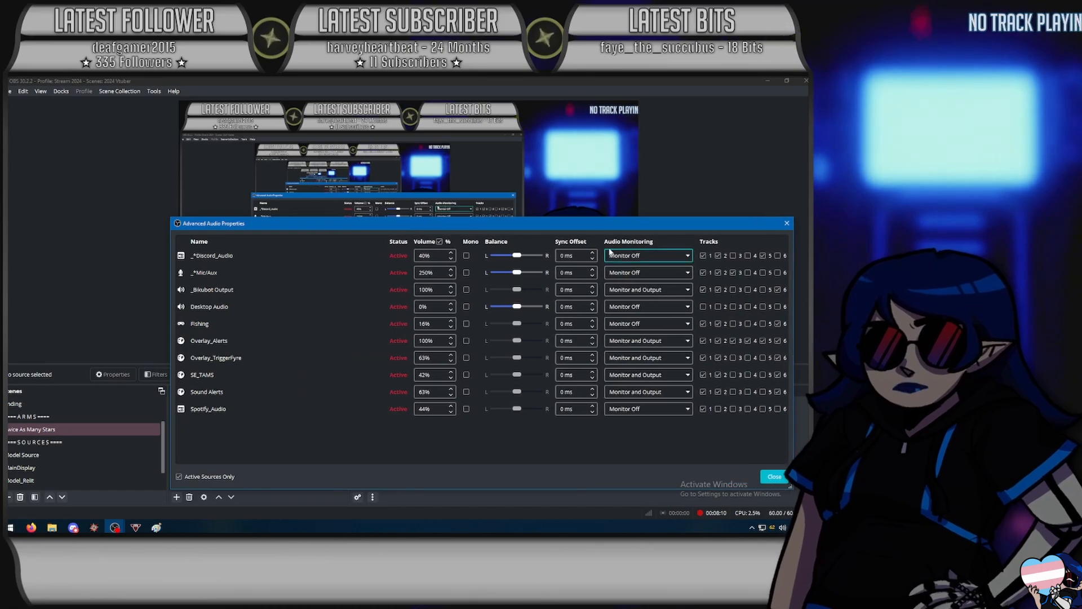
left_click_drag(590, 223, 482, 174)
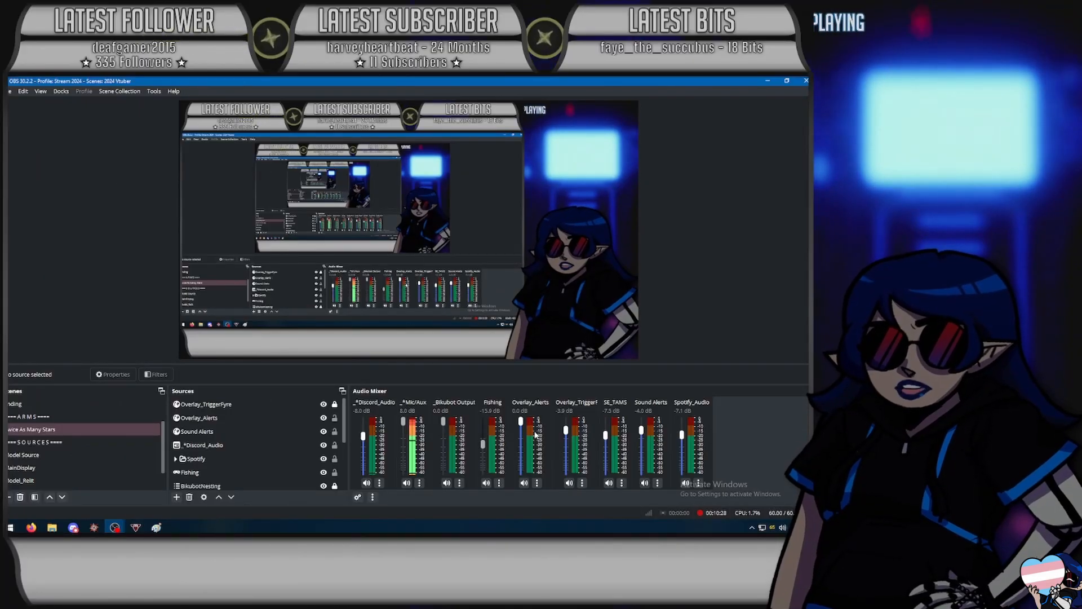
- Reopen Advanced Audio Properties from the Overlay_Alerts source and enlarge its window to show every source and track column
right_click(536, 434)
left_click(564, 415)
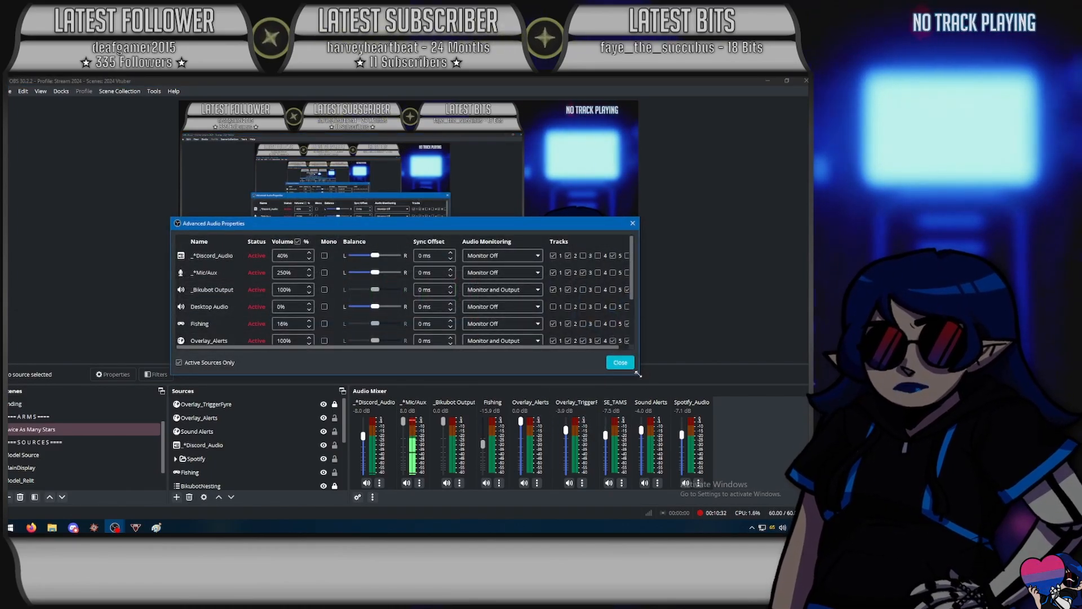
left_click_drag(637, 373, 793, 477)
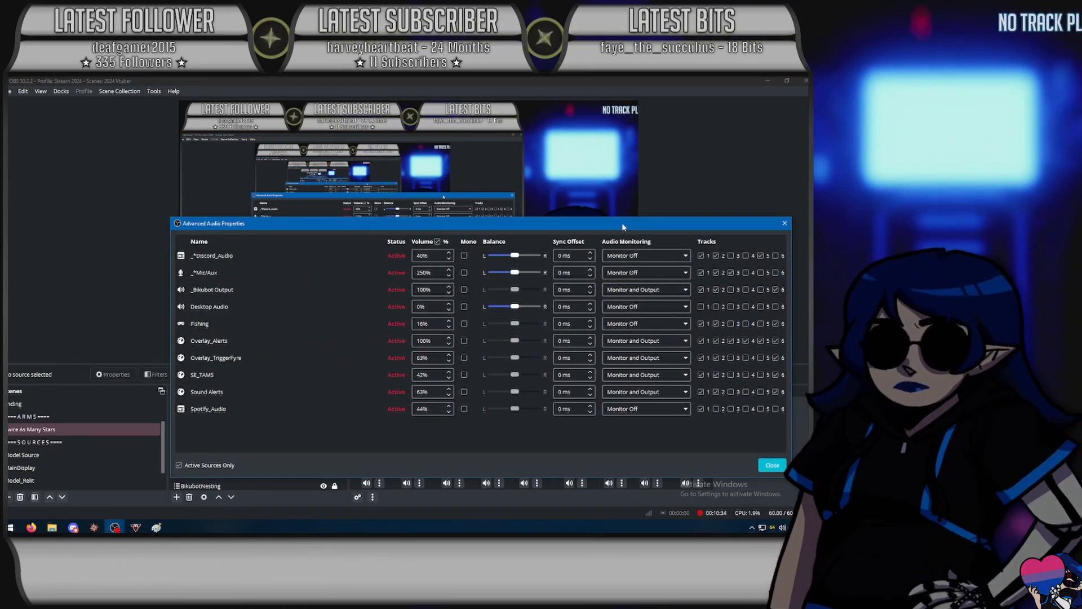
left_click_drag(621, 223, 590, 113)
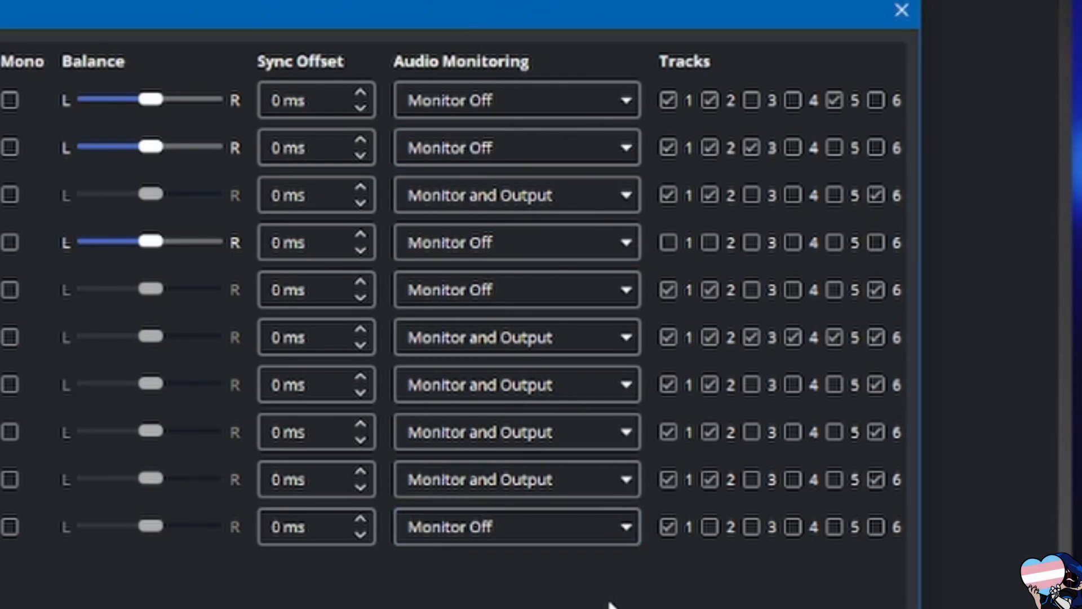
- Examine the available audio monitoring options for the _*Discord_Audio source
left_click(561, 100)
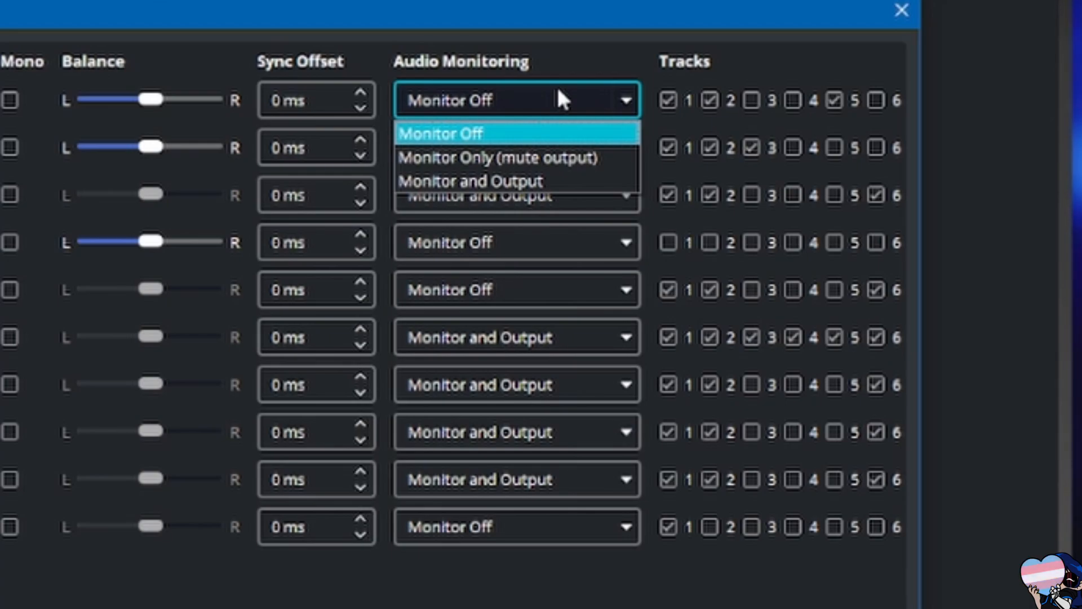
left_click(558, 93)
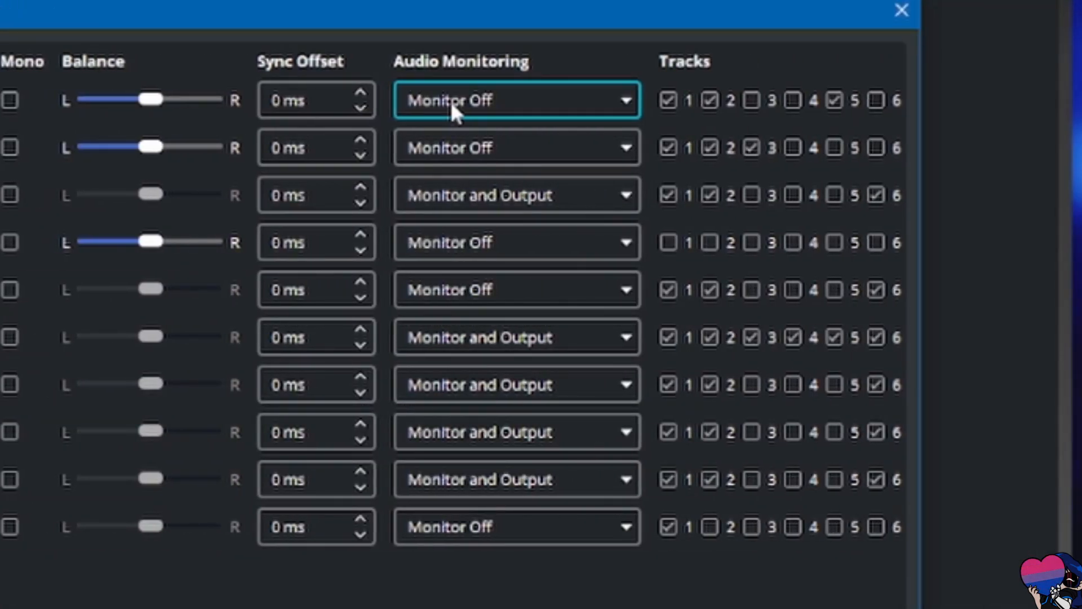
left_click(450, 99)
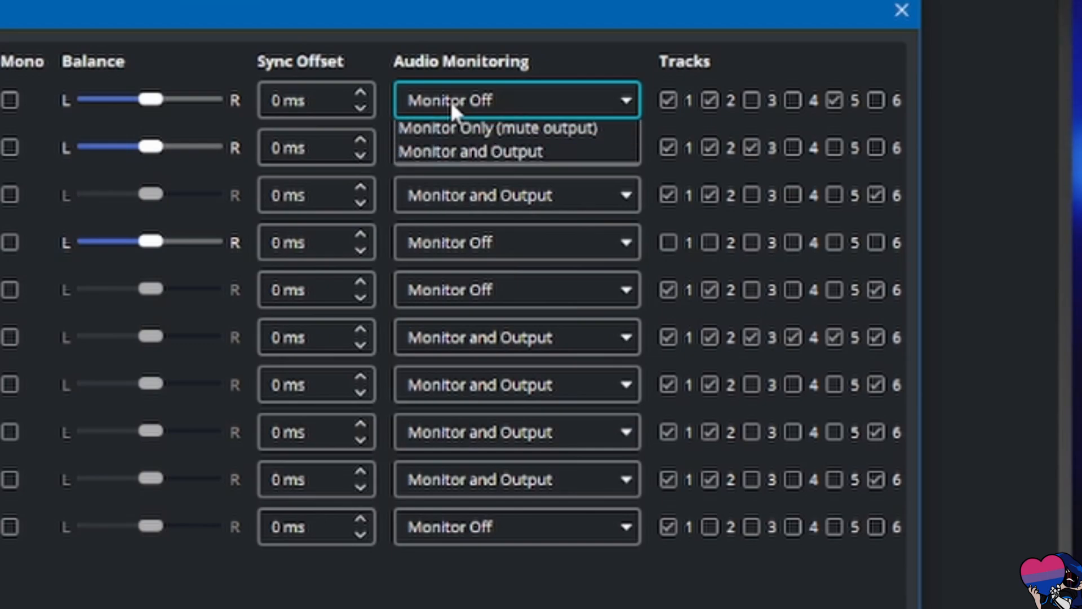
left_click(451, 100)
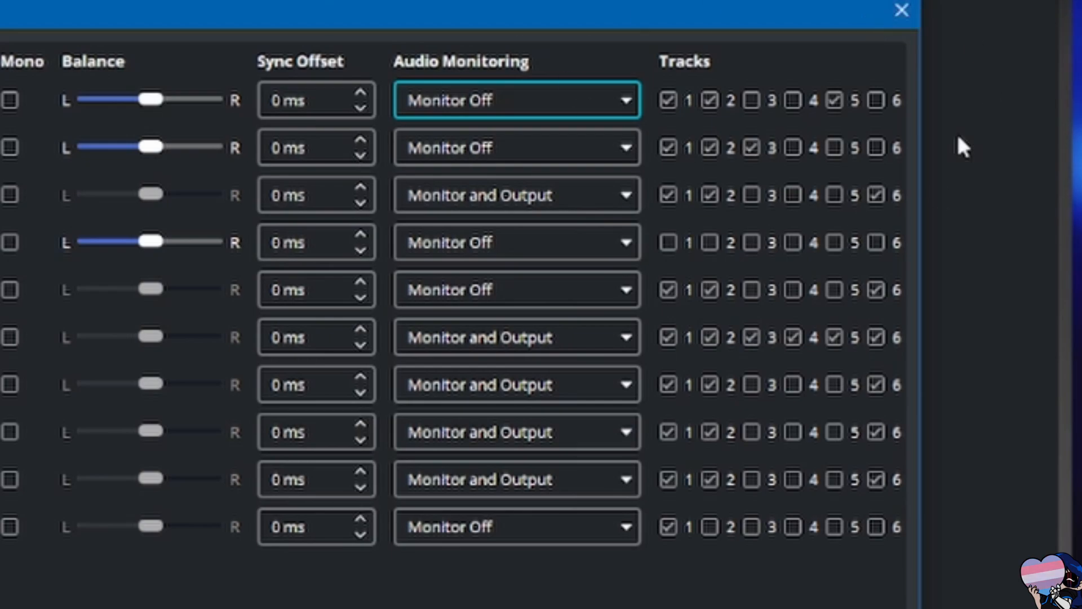
left_click(523, 100)
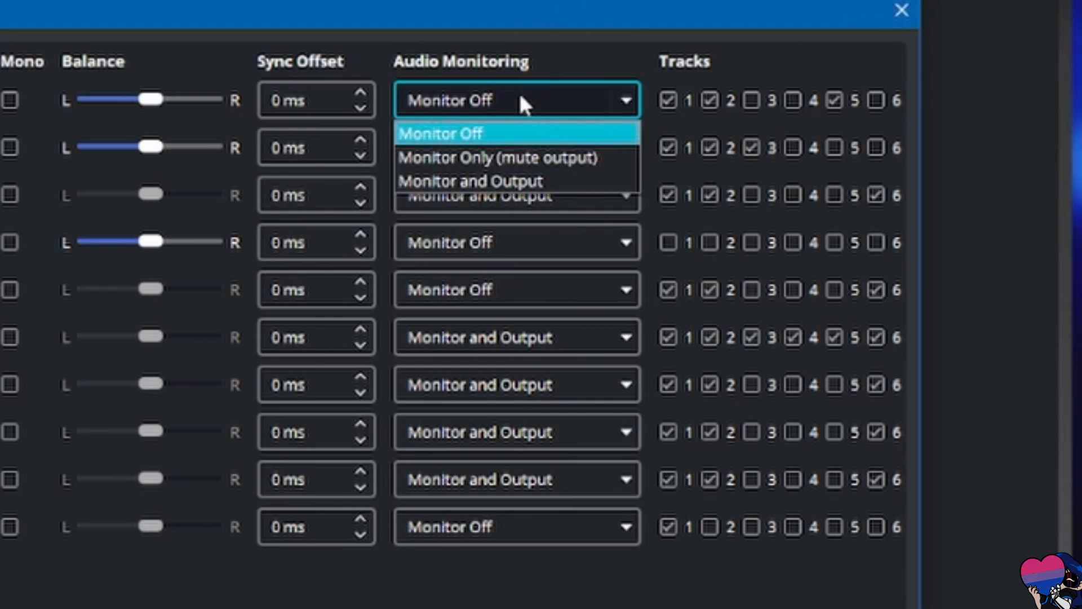
left_click(516, 100)
- Try Monitor Only (mute output) and Monitor and Output for _*Discord_Audio, restoring its monitoring to Monitor Off
left_click(512, 100)
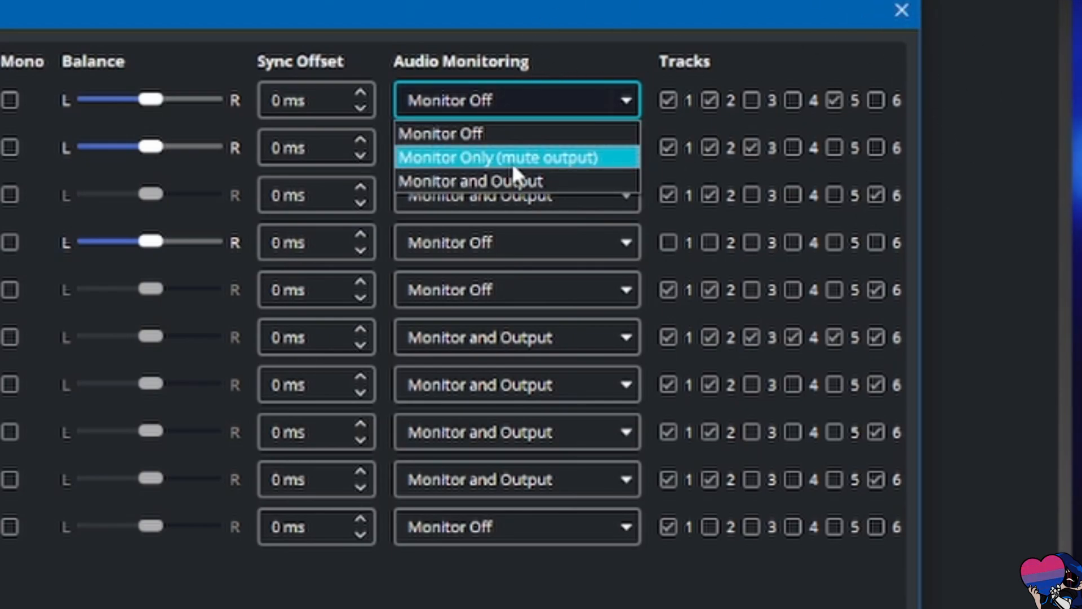
left_click(512, 158)
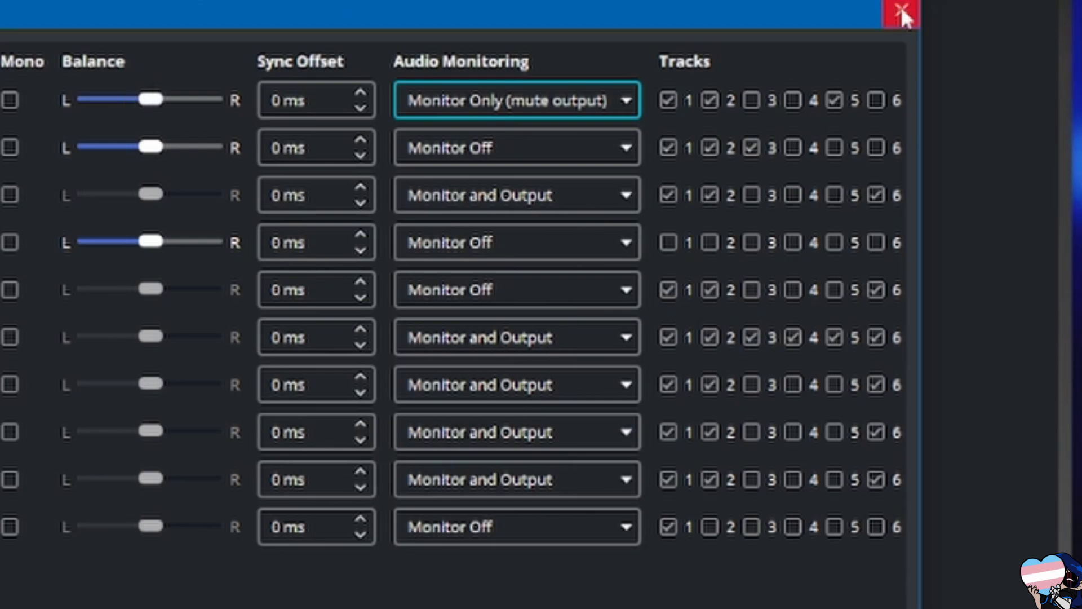
left_click(517, 93)
left_click(569, 178)
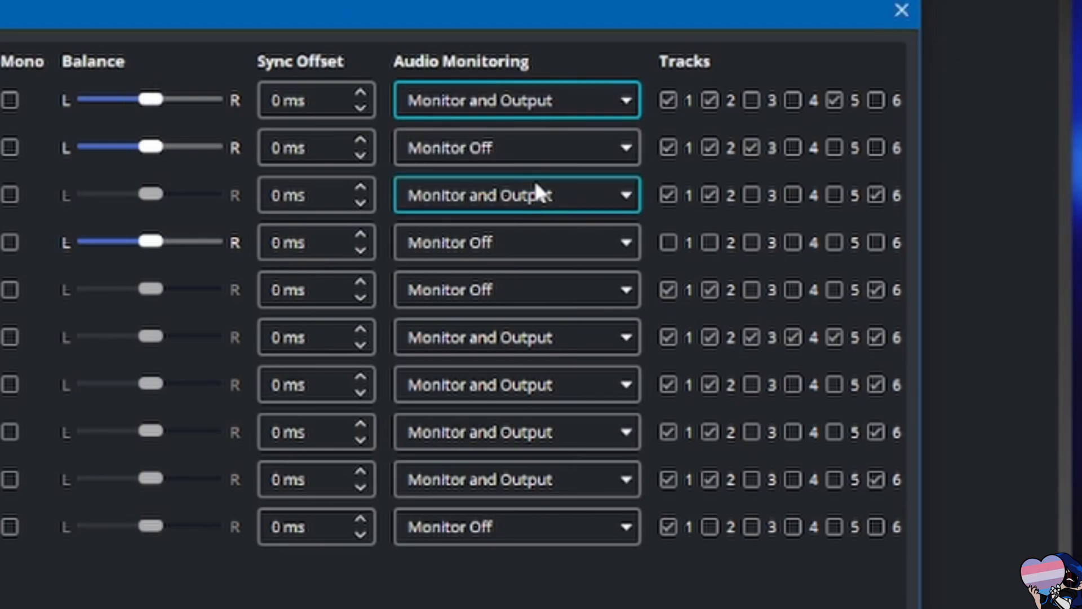
left_click(548, 102)
left_click(473, 132)
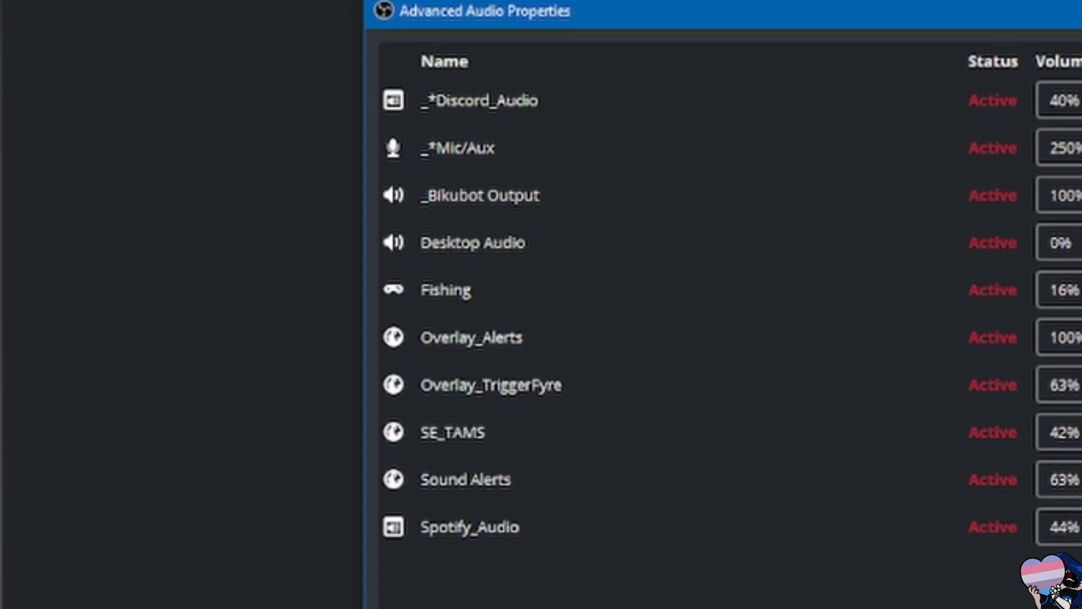
- Check the audio monitoring settings of _Bikubot Output and Overlay_Alerts, and close Advanced Audio Properties
left_click(506, 206)
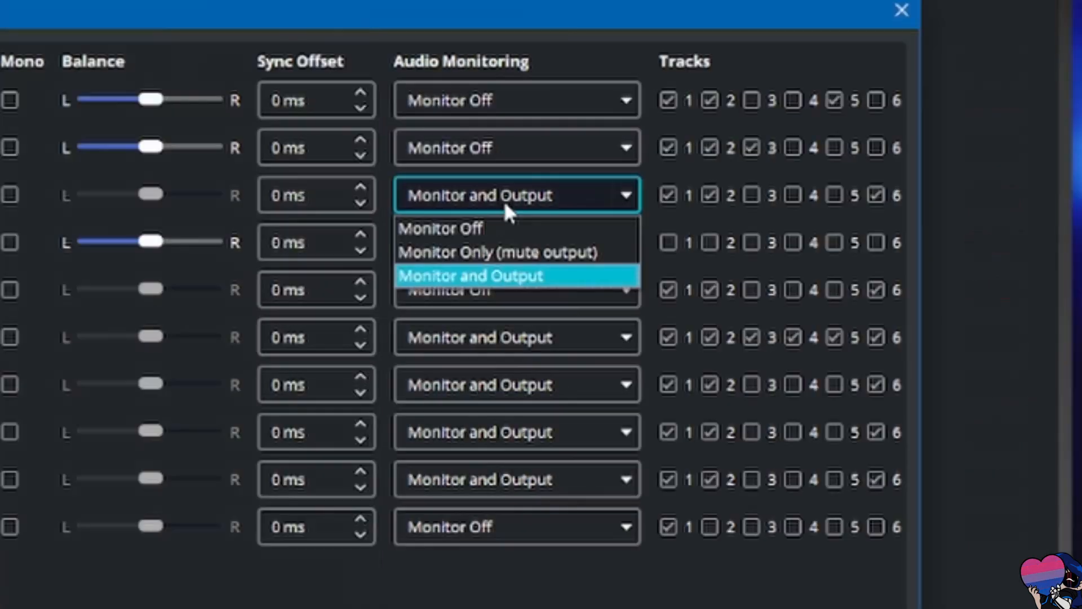
left_click(477, 201)
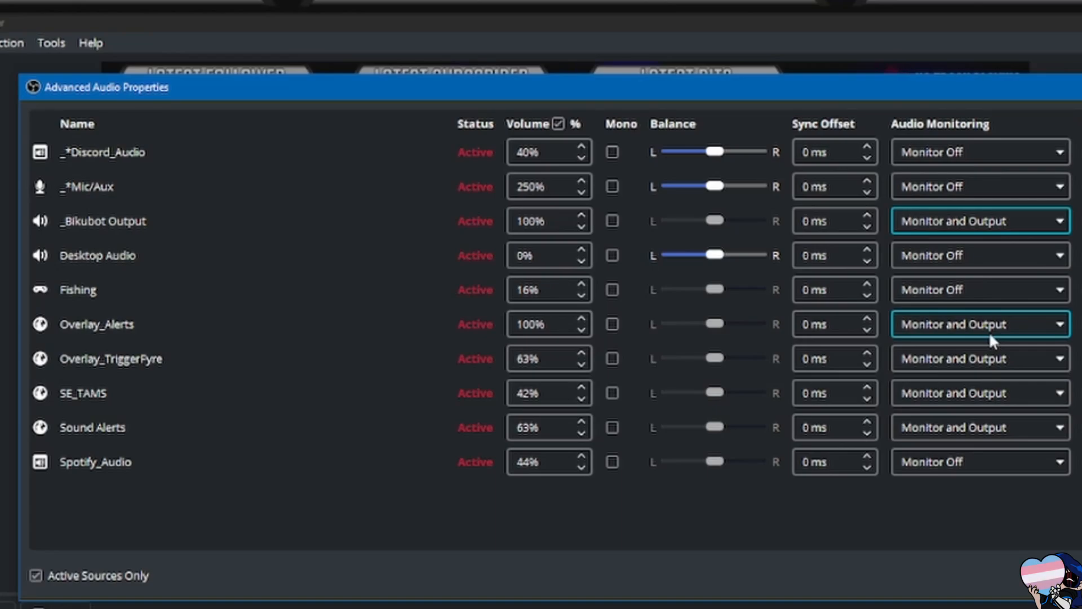
left_click(989, 332)
left_click(981, 330)
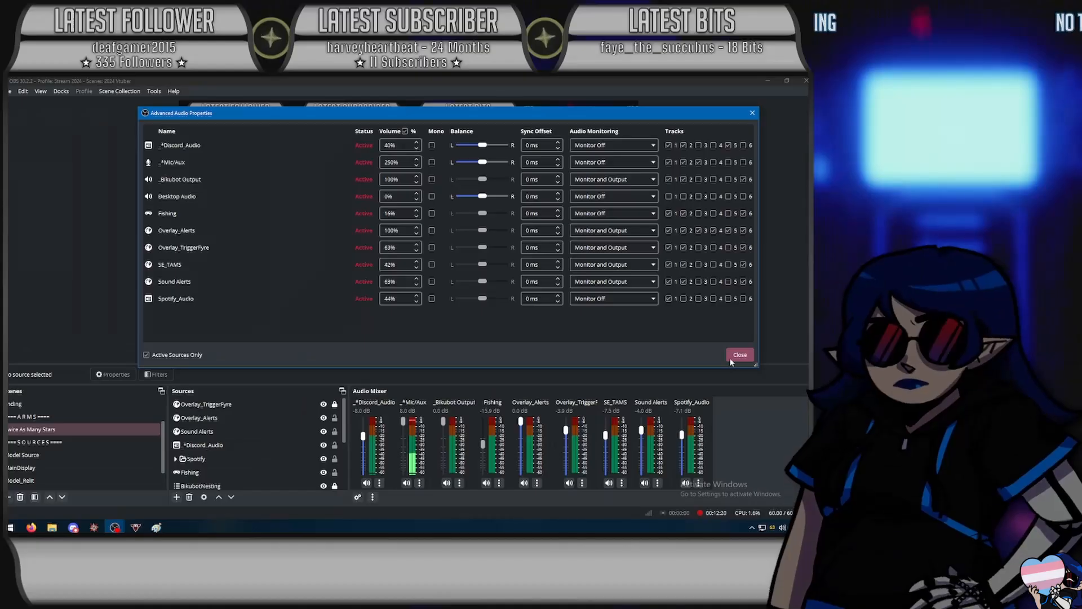
left_click(70, 313)
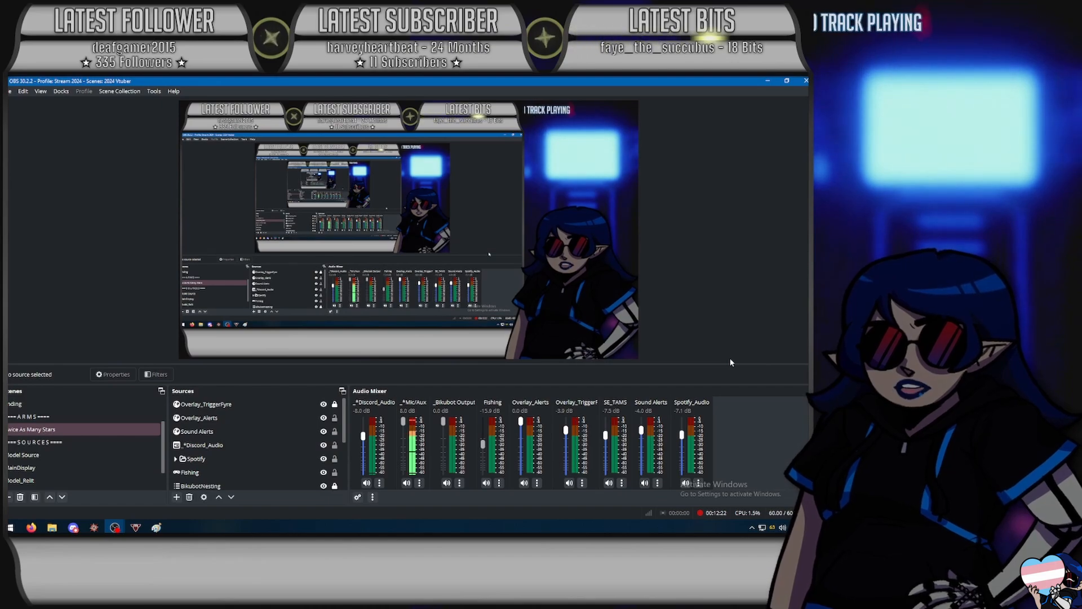